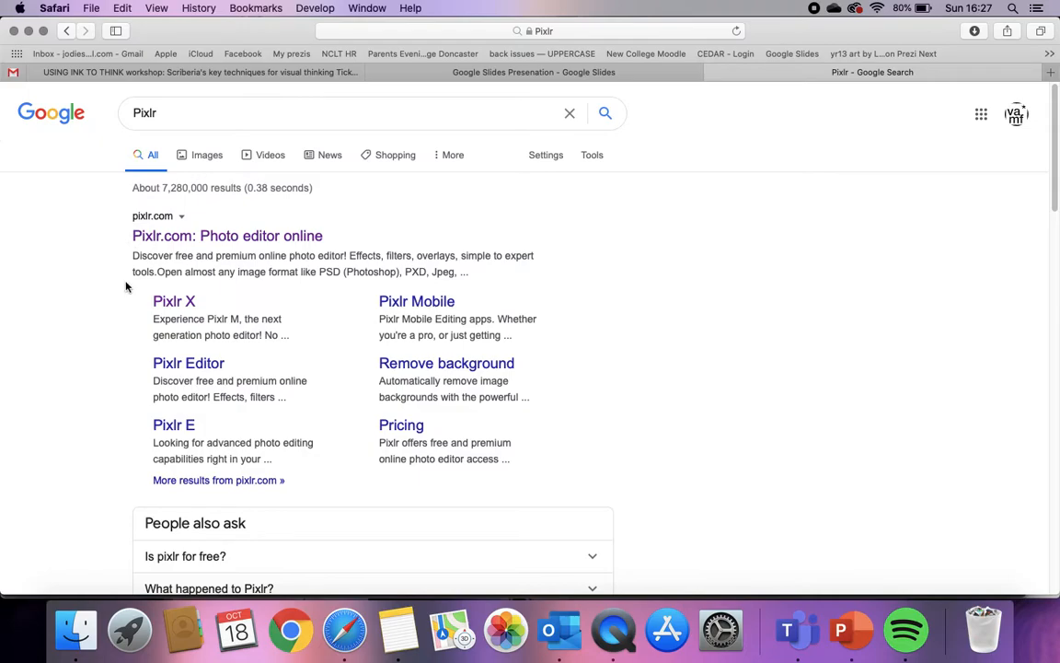
Open the Pixlr website from the search results and launch the Pixlr X editor.
left_click(219, 241)
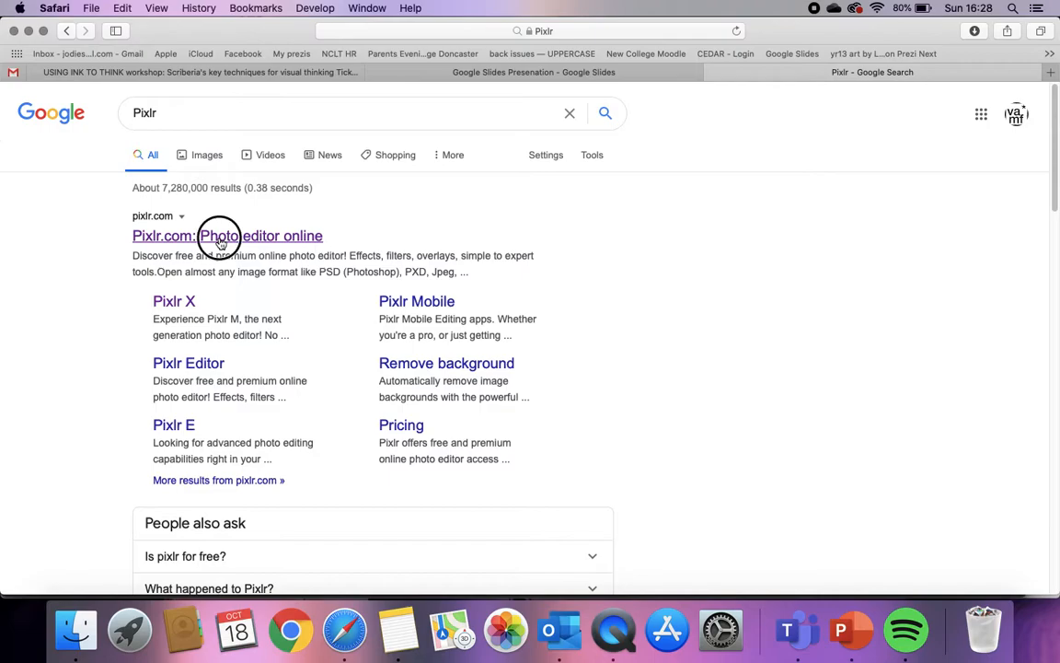
scroll(302, 405, "down", 5)
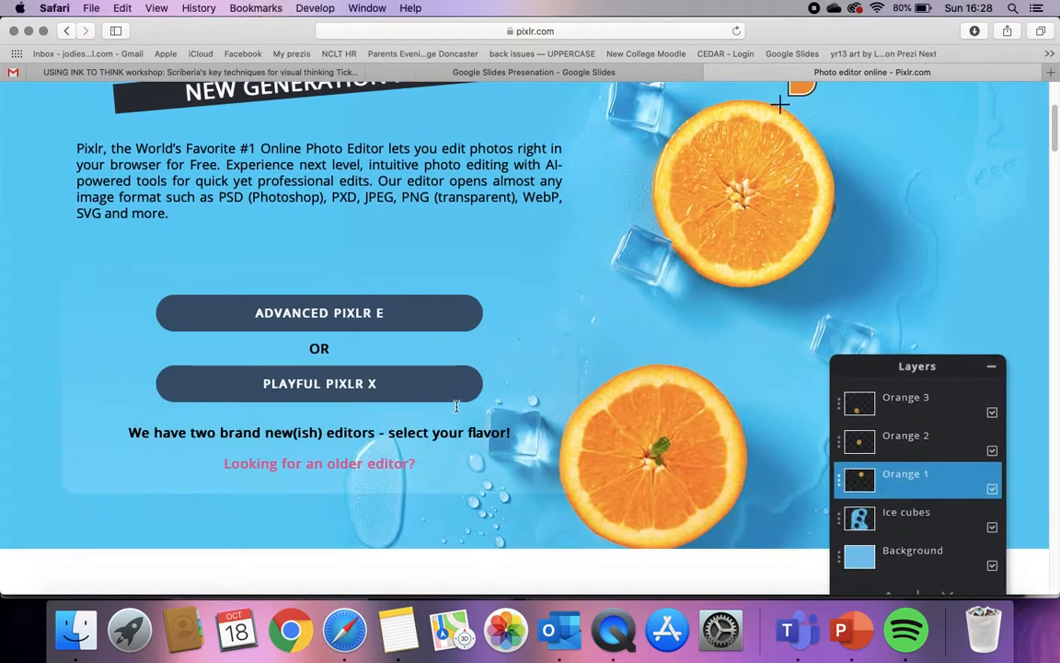
left_click(353, 383)
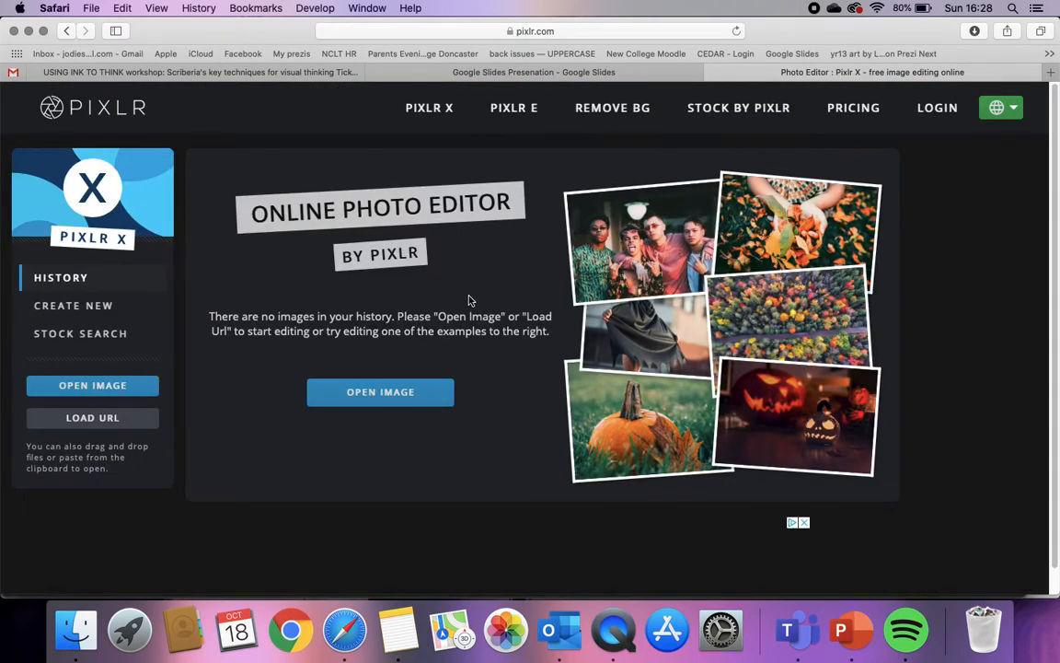
Start a new image and set its width to 210 px and height to 290 px.
left_click(81, 307)
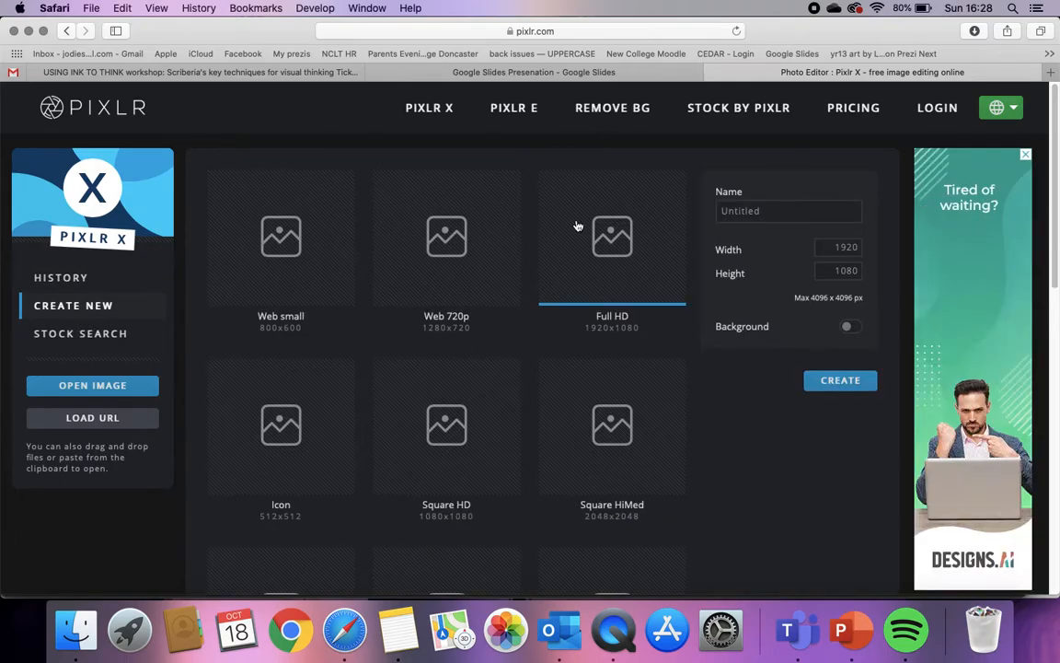
scroll(439, 451, "down", 5)
scroll(440, 451, "down", 3)
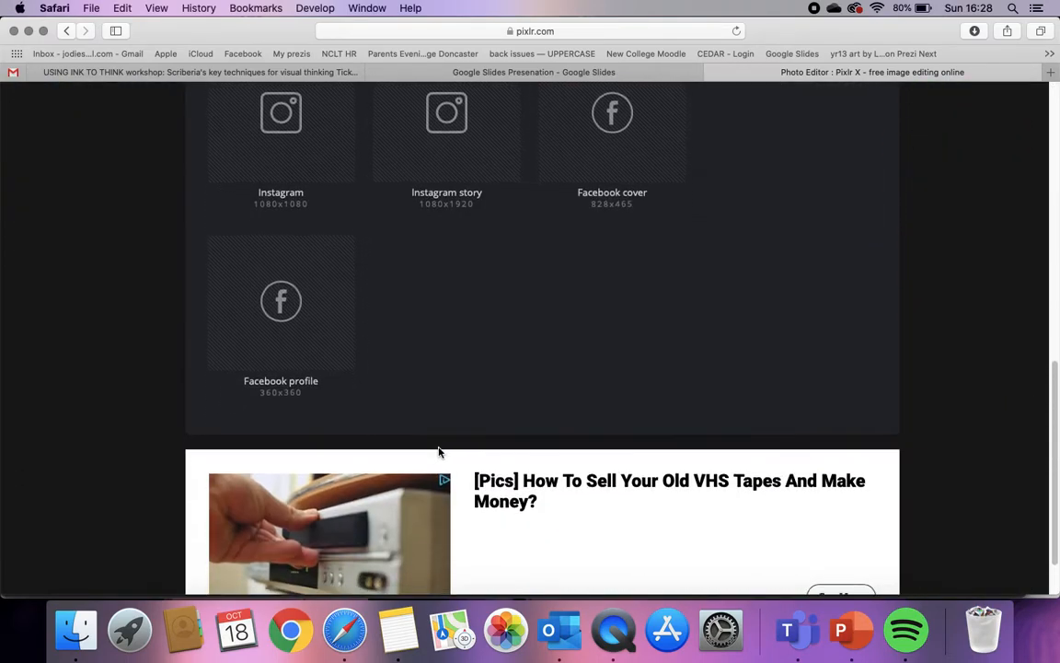
scroll(439, 451, "up", 8)
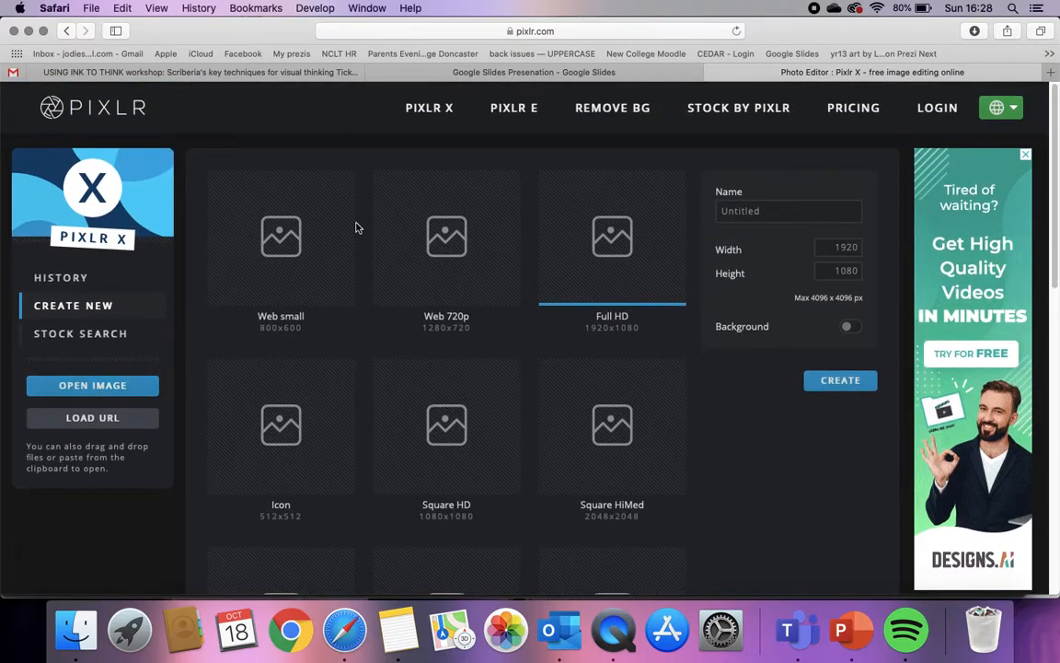
double_click(833, 247)
key("BackSpace")
left_click(845, 271)
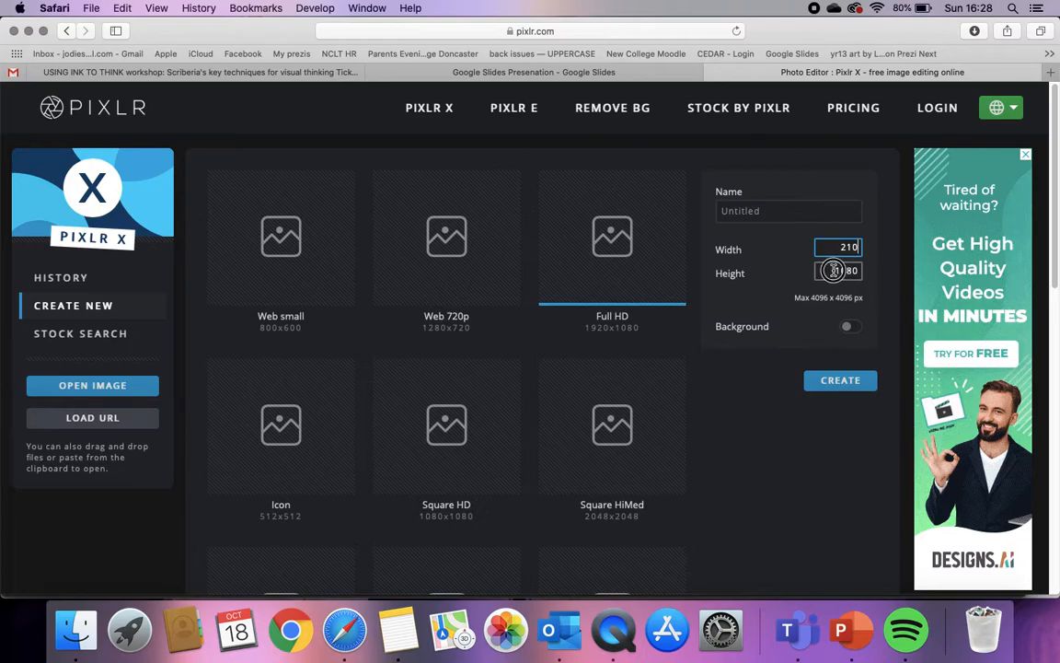
type("290")
Name the new image "test" and create it.
left_click(769, 211)
key("BackSpace")
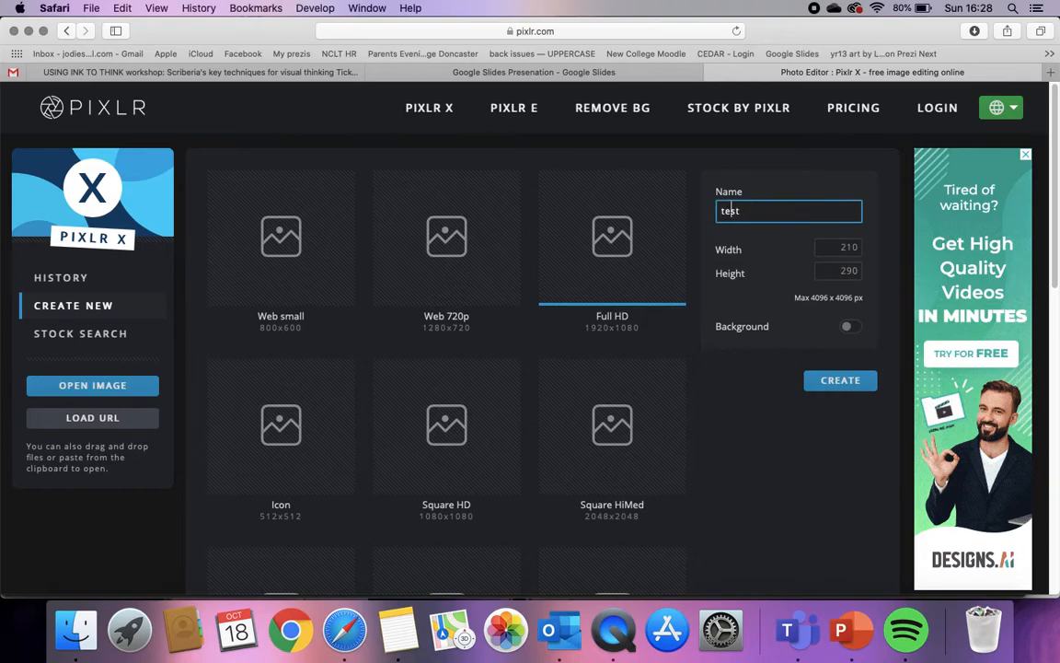
type("T")
left_click(836, 381)
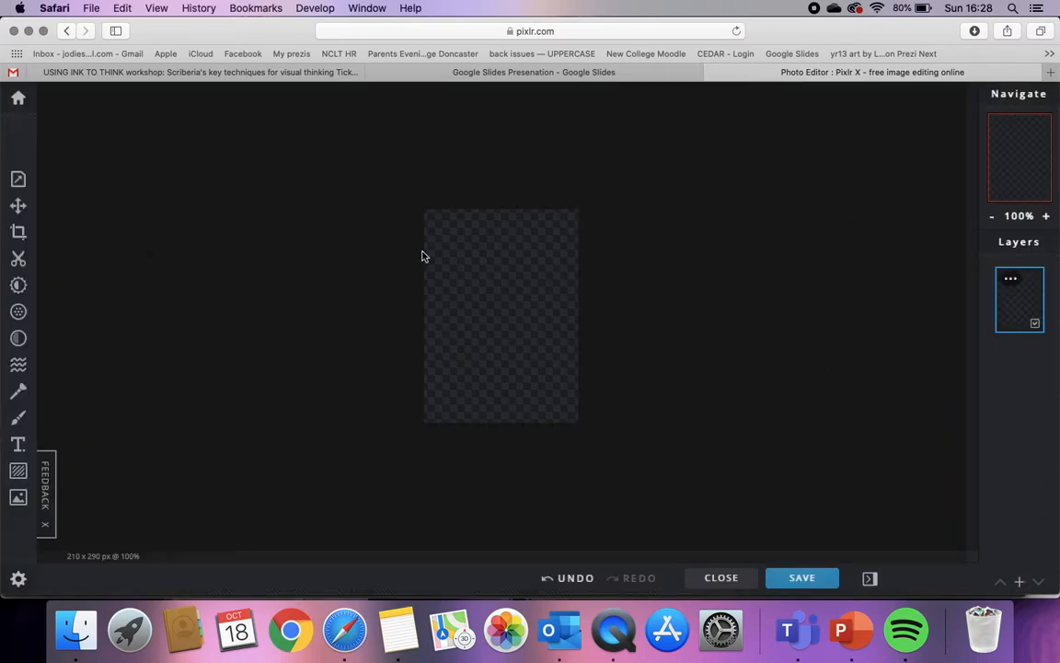
scroll(483, 349, "up", 5)
scroll(482, 350, "down", 5)
left_click(18, 497)
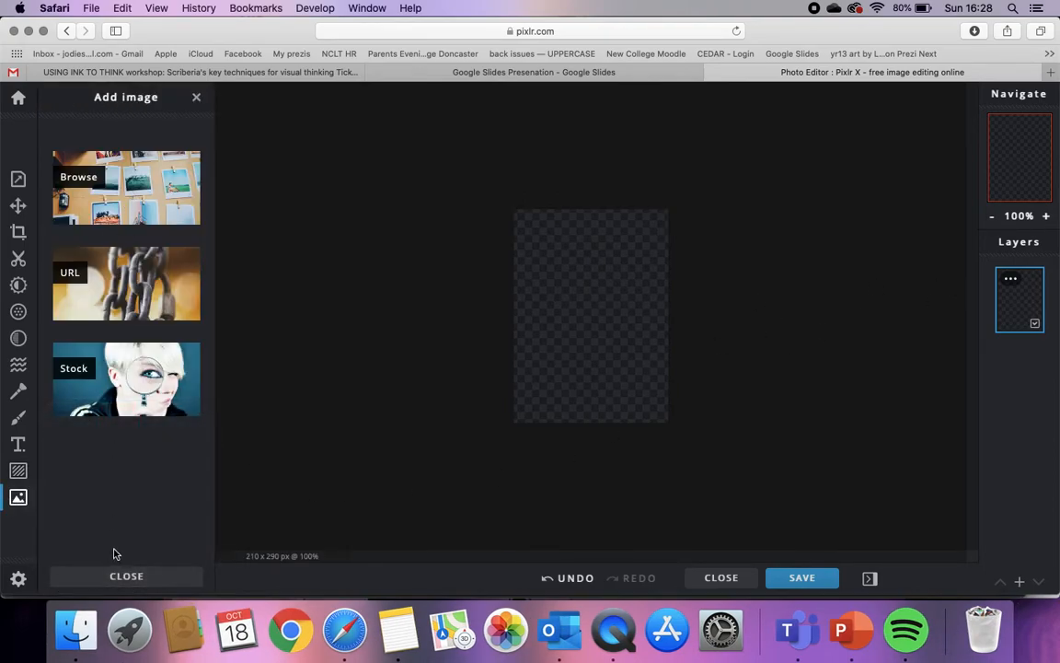
left_click(196, 97)
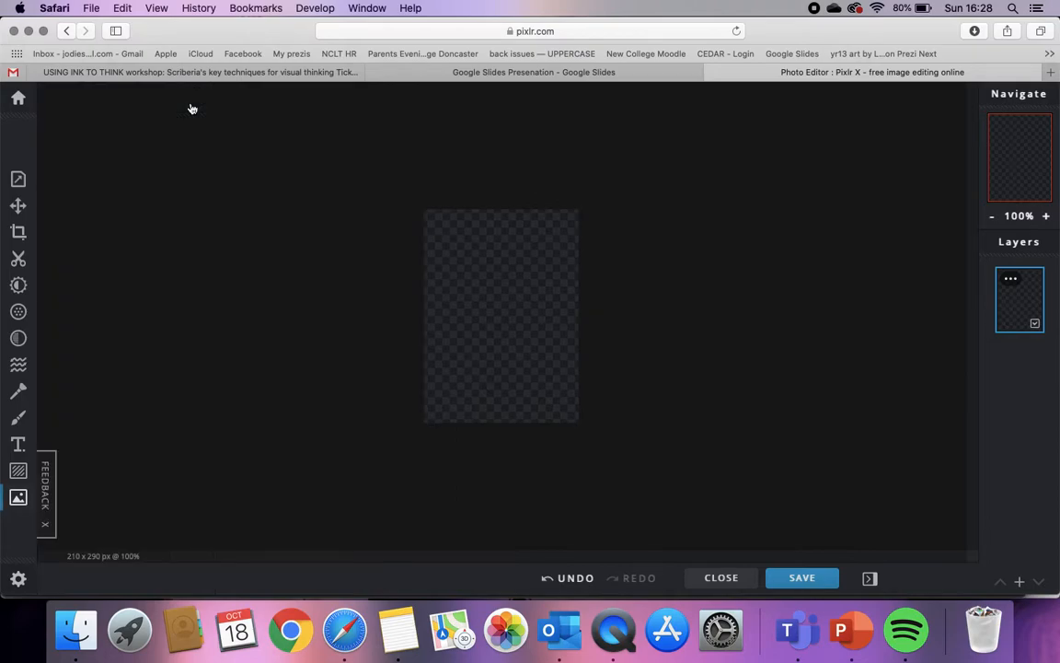
Switch to Finder and show the contents of the Downloads folder.
left_click(96, 648)
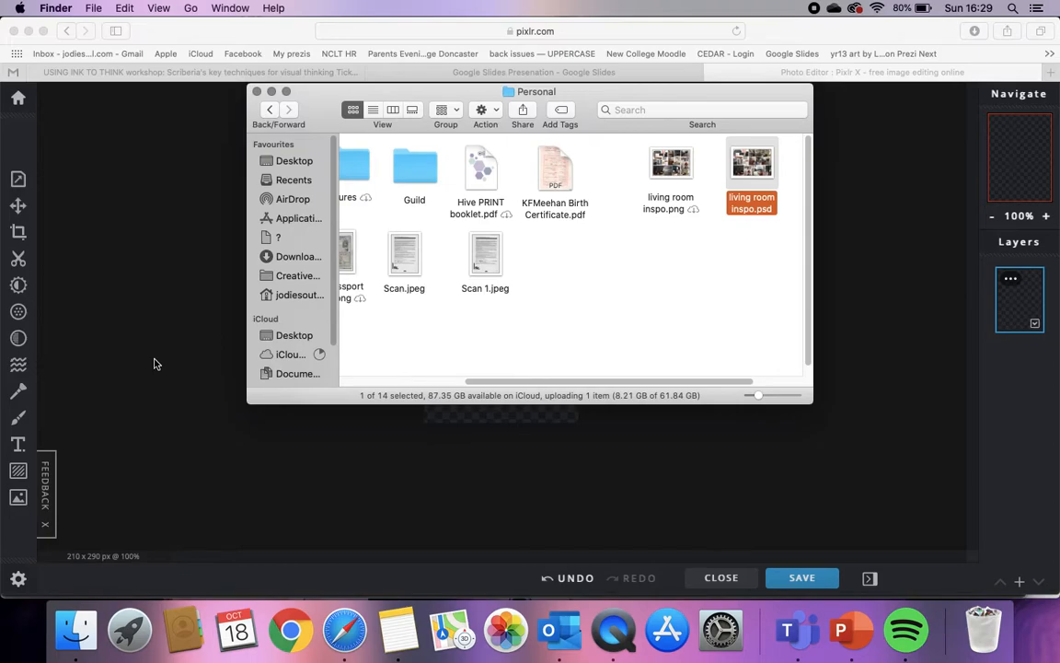
scroll(433, 276, "left", 5)
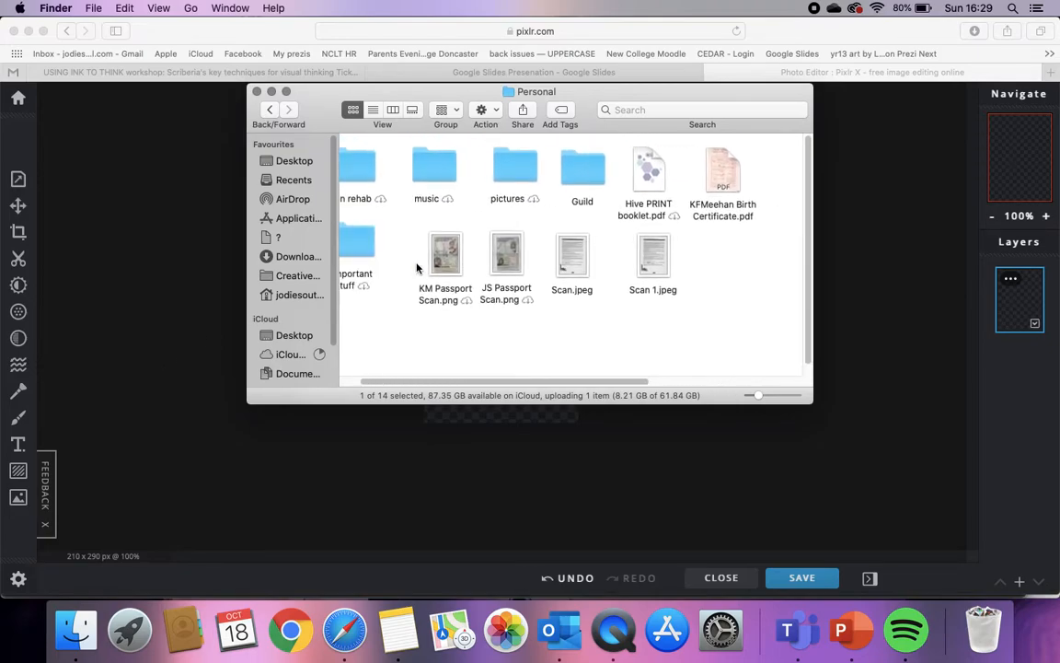
scroll(446, 284, "left", 3)
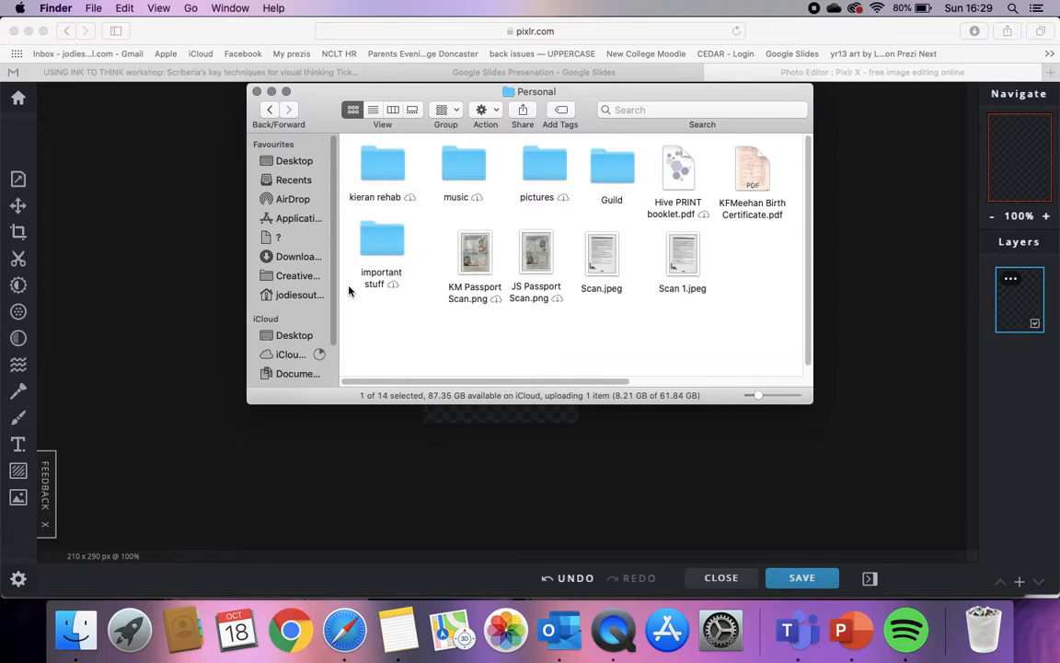
left_click(299, 257)
scroll(493, 271, "up", 3)
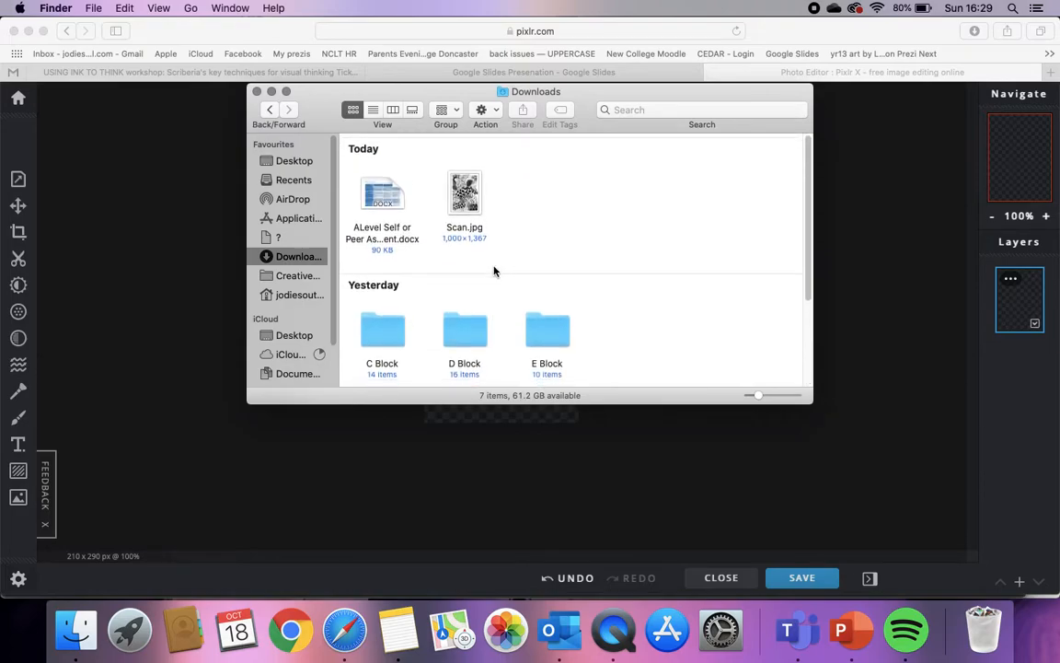
Bring Scan.jpg into the Pixlr X editor and add it as a layer in the current document.
left_click(463, 197)
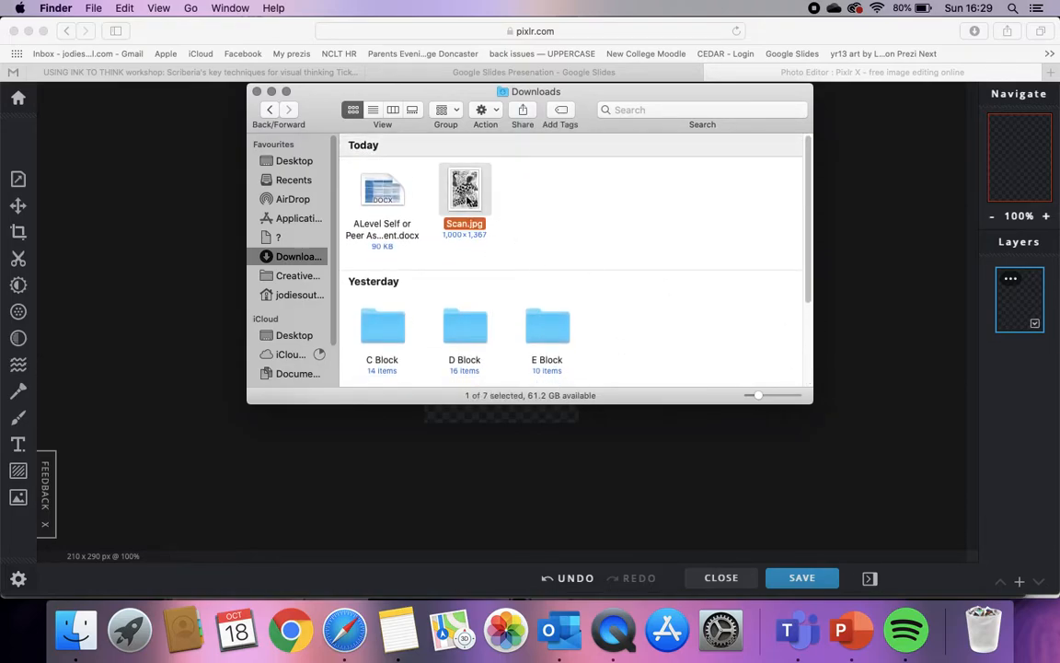
left_click_drag(470, 109, 780, 99)
left_click_drag(775, 179, 463, 360)
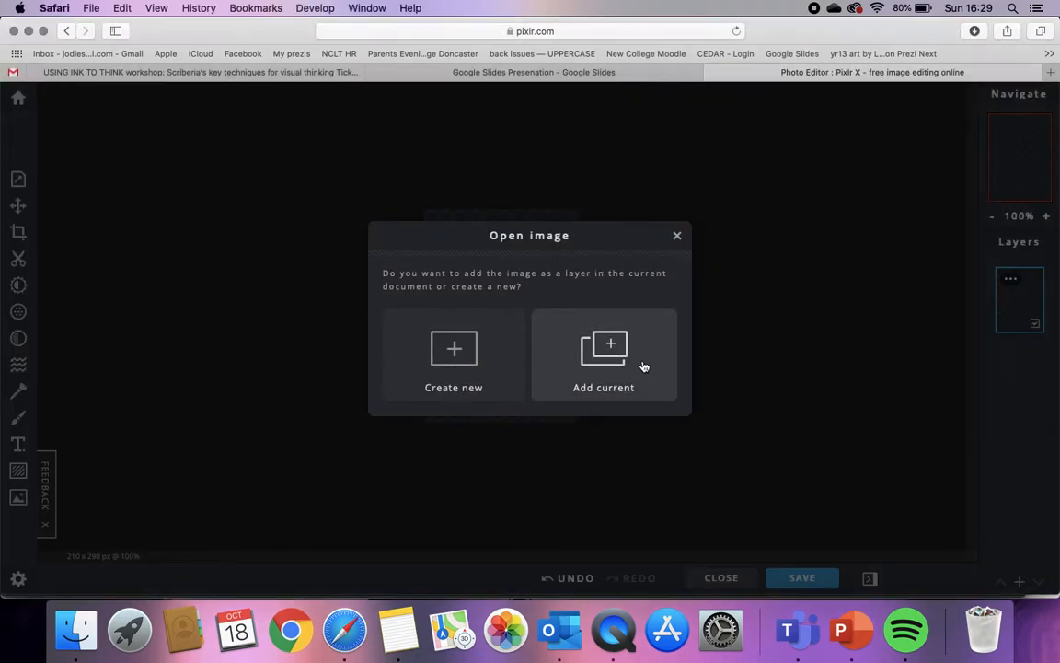
left_click(634, 360)
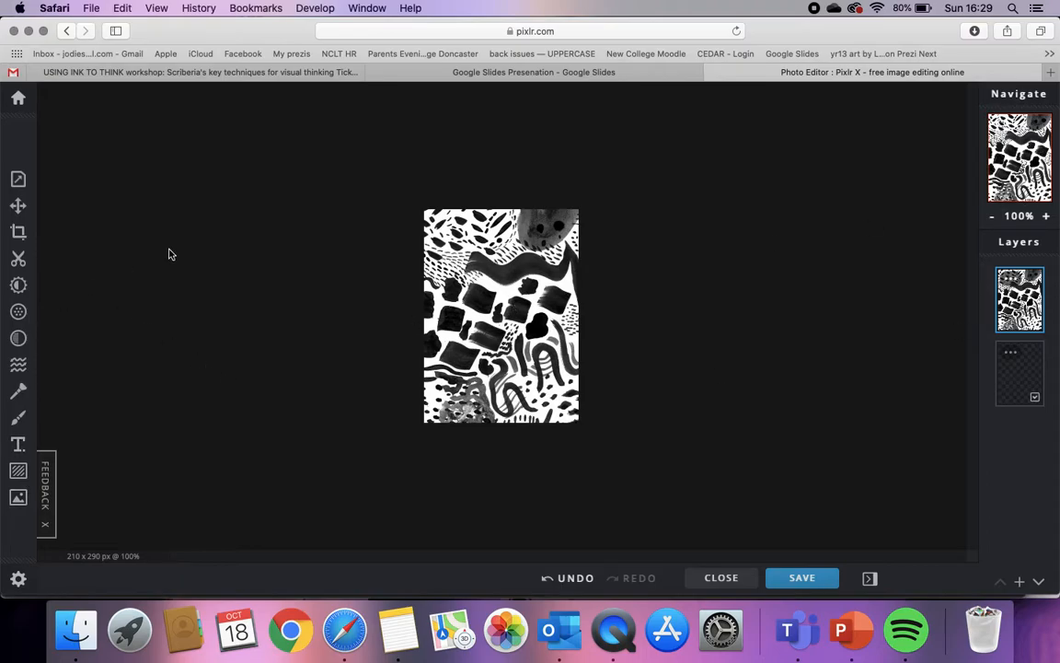
Scale the scan layer to about 214 by 293 px and position it so it covers the whole canvas.
left_click(17, 205)
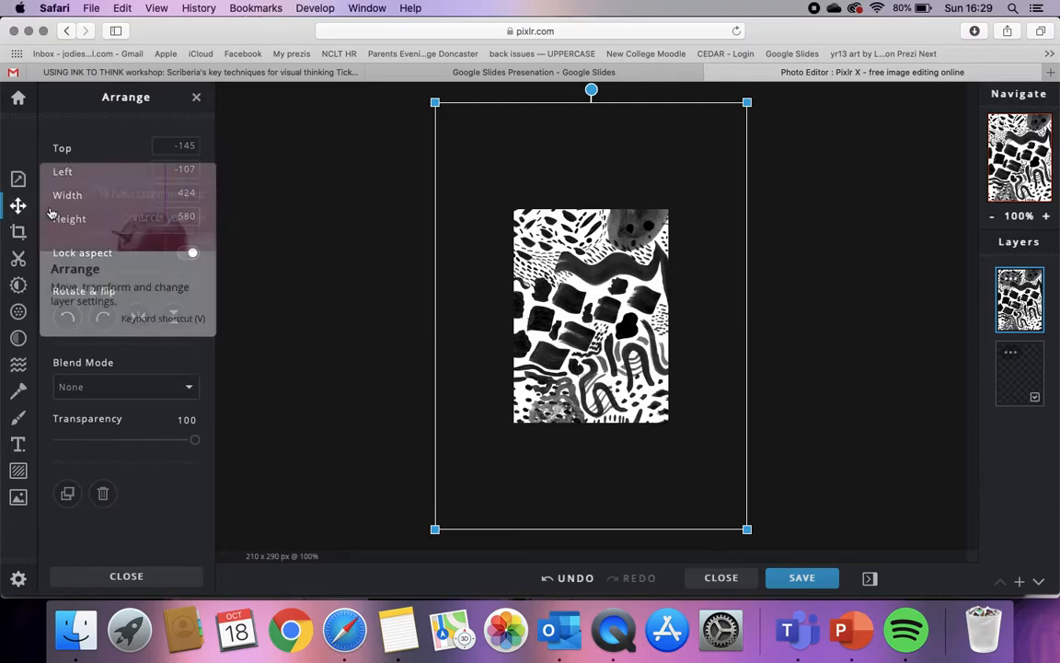
left_click_drag(435, 103, 610, 289)
left_click_drag(644, 387, 553, 256)
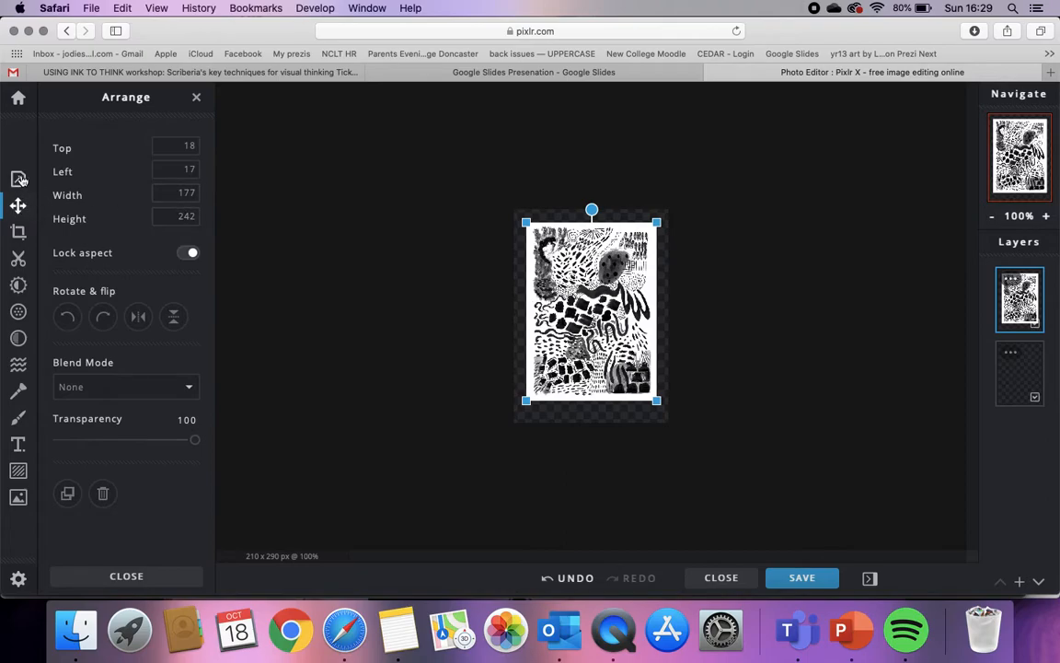
left_click_drag(656, 400, 680, 428)
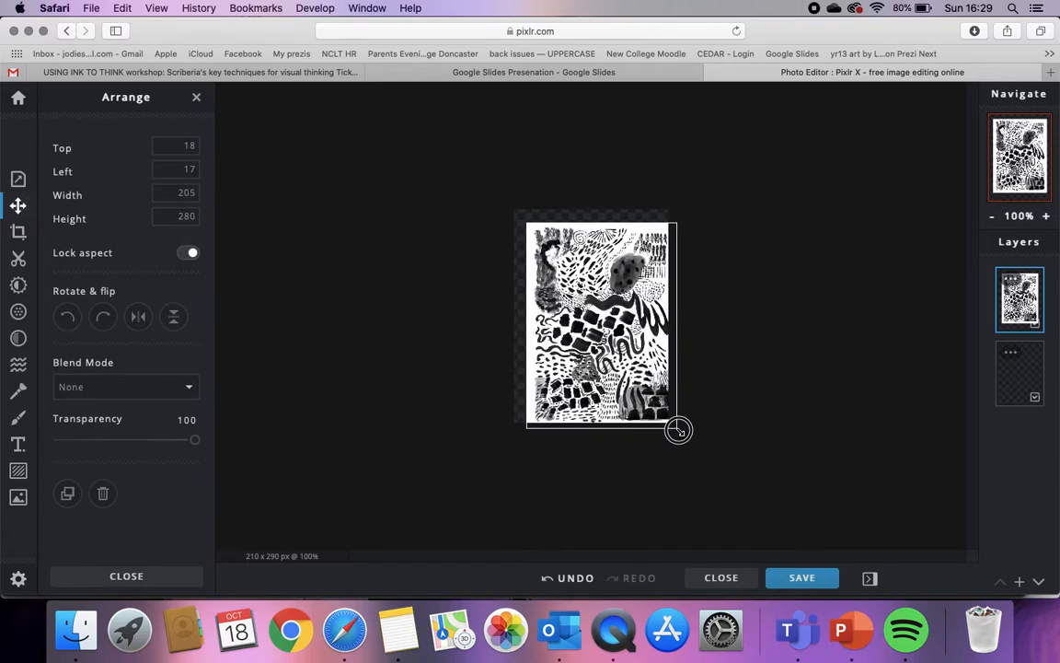
mouse_move(528, 220)
left_mouse_down()
mouse_move(506, 214)
mouse_move(505, 201)
mouse_move(516, 215)
left_mouse_up()
left_click_drag(560, 271, 555, 265)
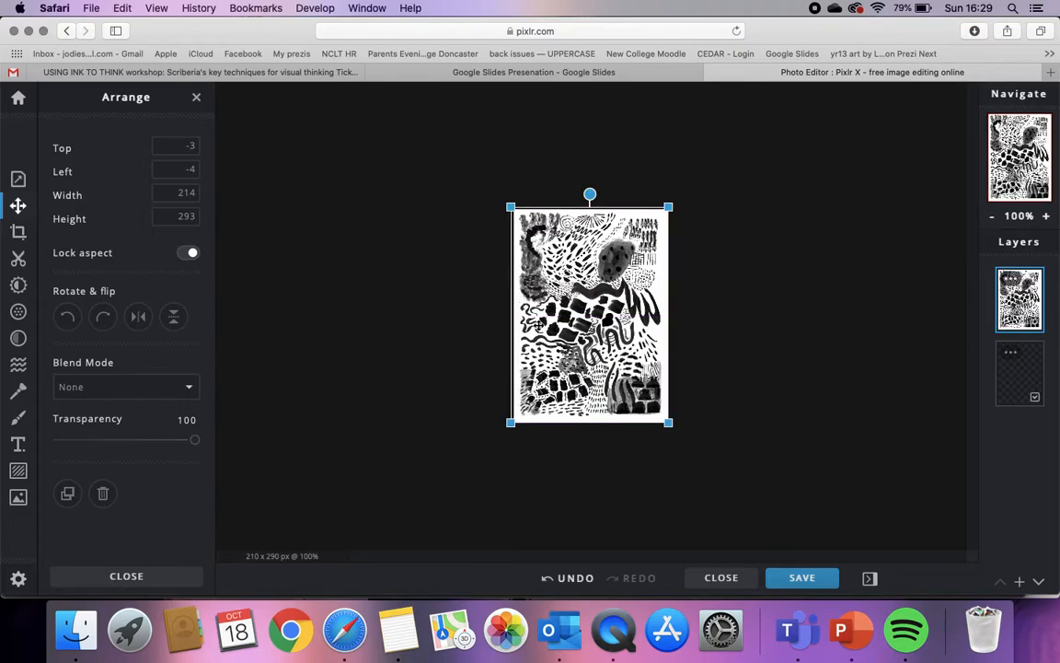
Turn on the image background for the empty bottom layer and give it the bright blue #00C3FF.
left_click(1035, 378)
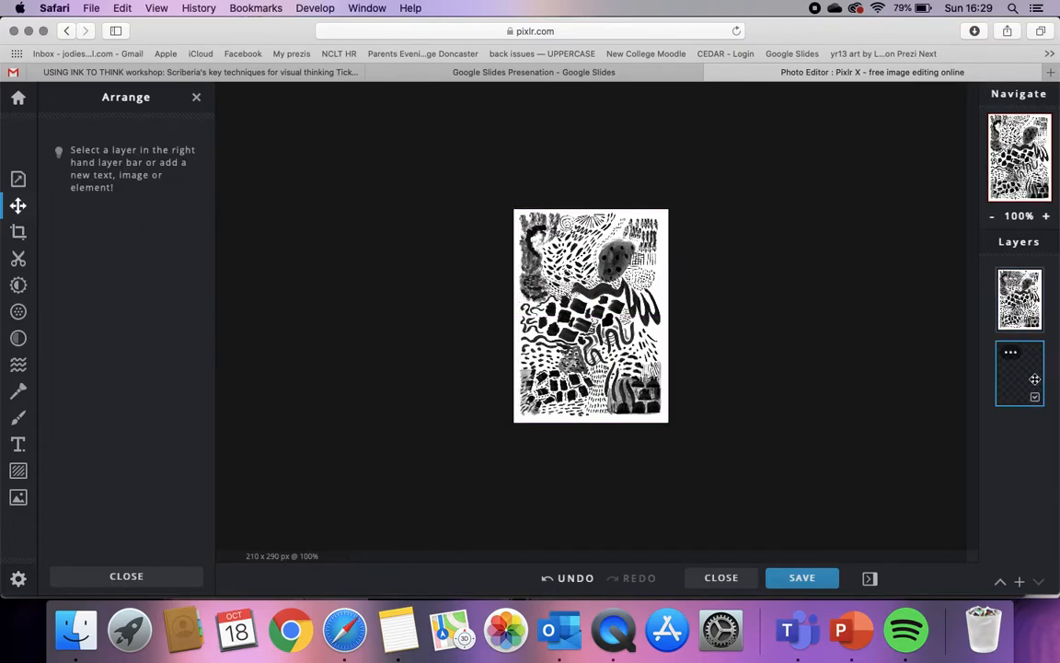
left_click(16, 181)
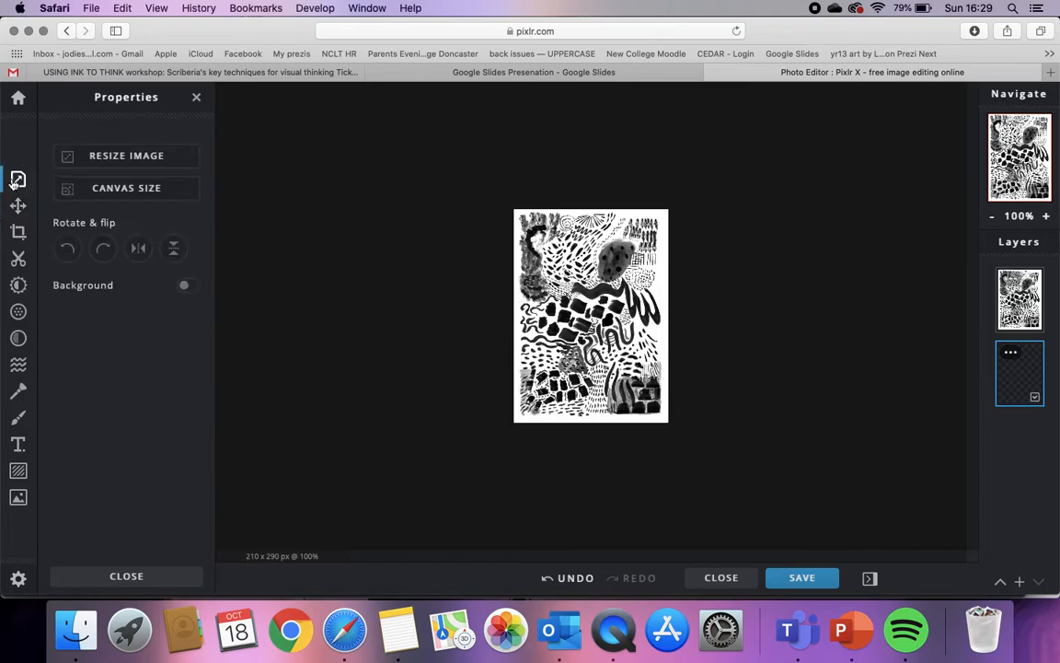
left_click(188, 288)
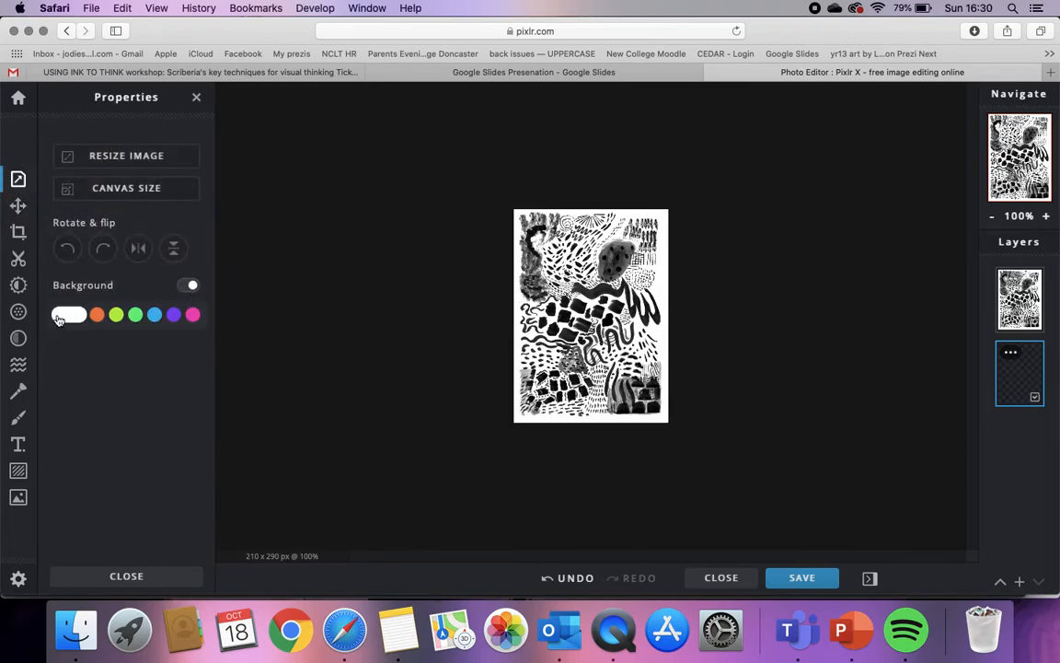
left_click(70, 314)
left_click(89, 398)
left_click_drag(89, 397, 232, 319)
left_click(136, 424)
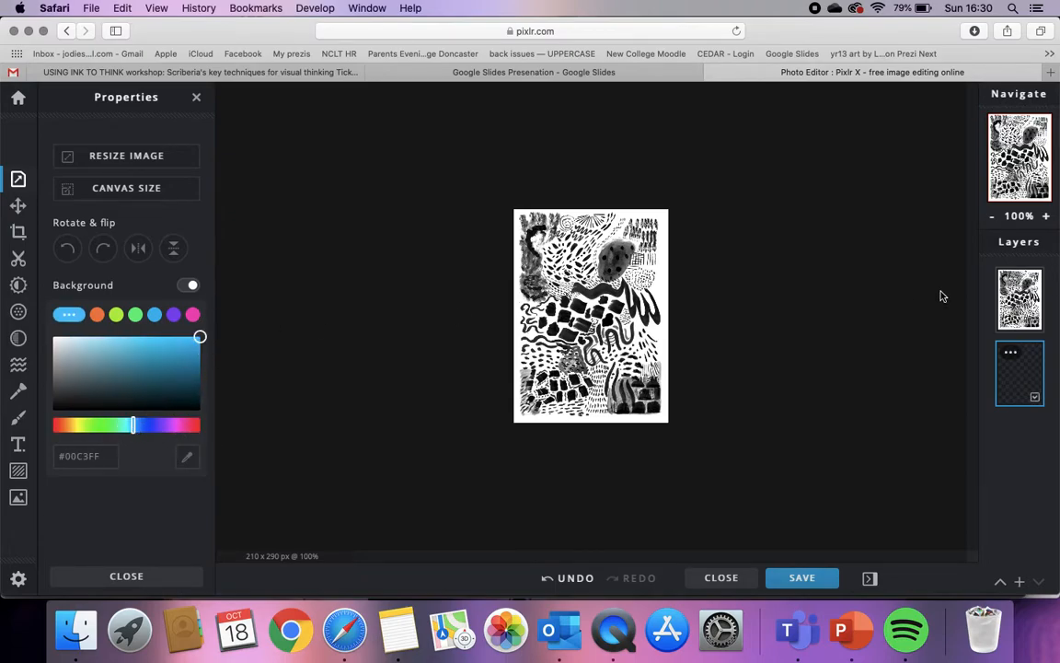
left_click(126, 576)
Toggle the scan layer's visibility off and on to check the background beneath it.
left_click(1020, 298)
left_click(1035, 325)
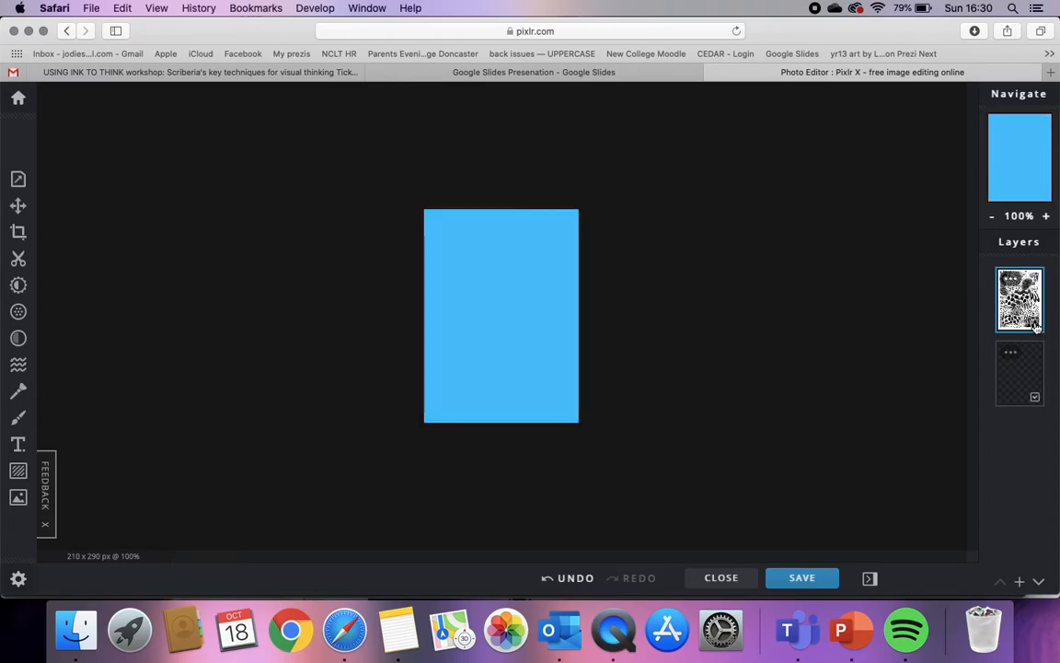
left_click(1035, 325)
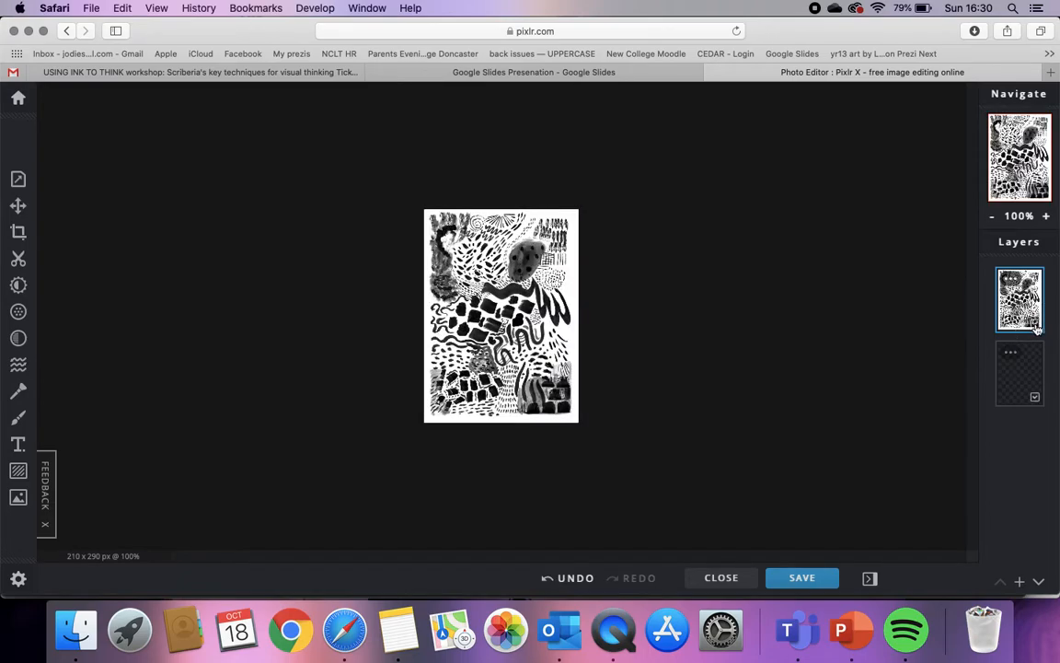
left_click(1036, 325)
left_click(1036, 325)
Open the scan layer's settings and try the Multiply, Soft-light and Hard-light blend modes.
left_click(1011, 278)
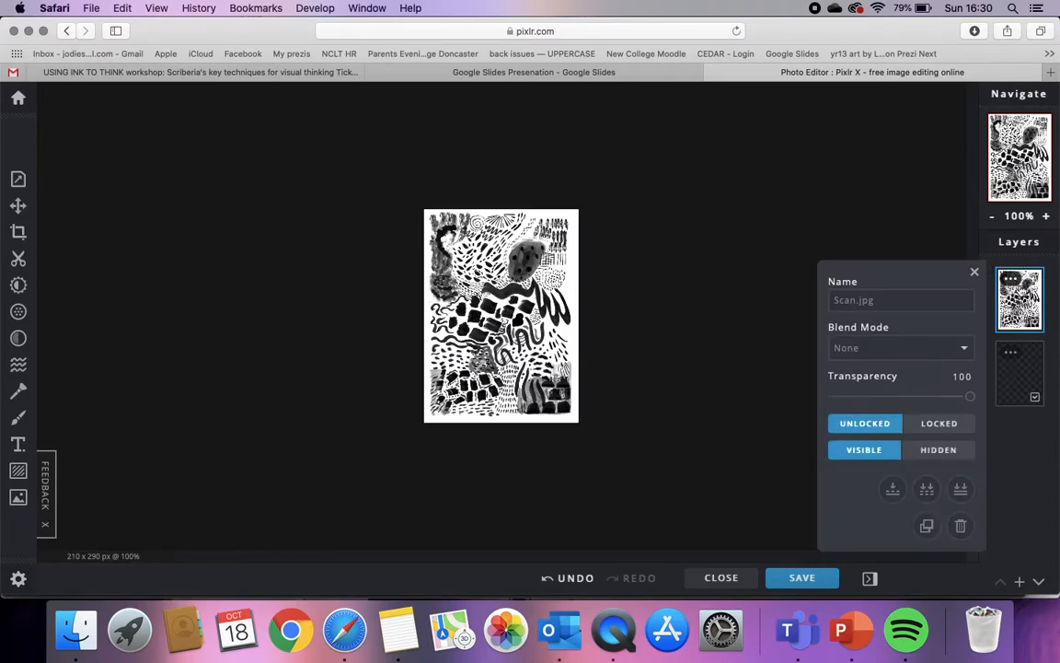
left_click(893, 351)
left_click(873, 363)
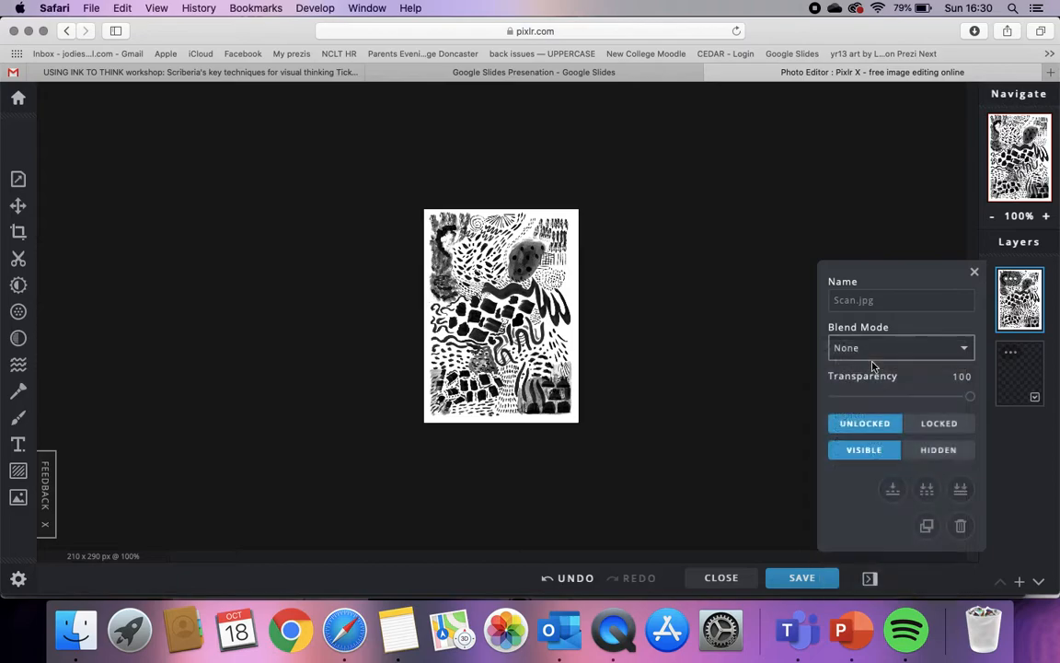
left_click(895, 352)
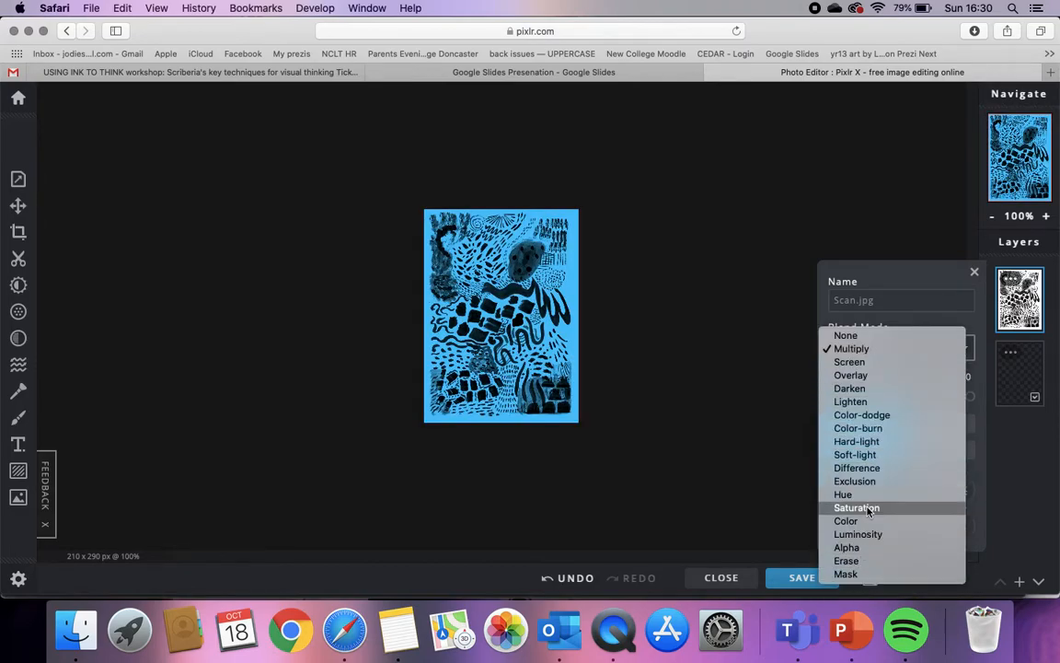
left_click(856, 455)
left_click(889, 357)
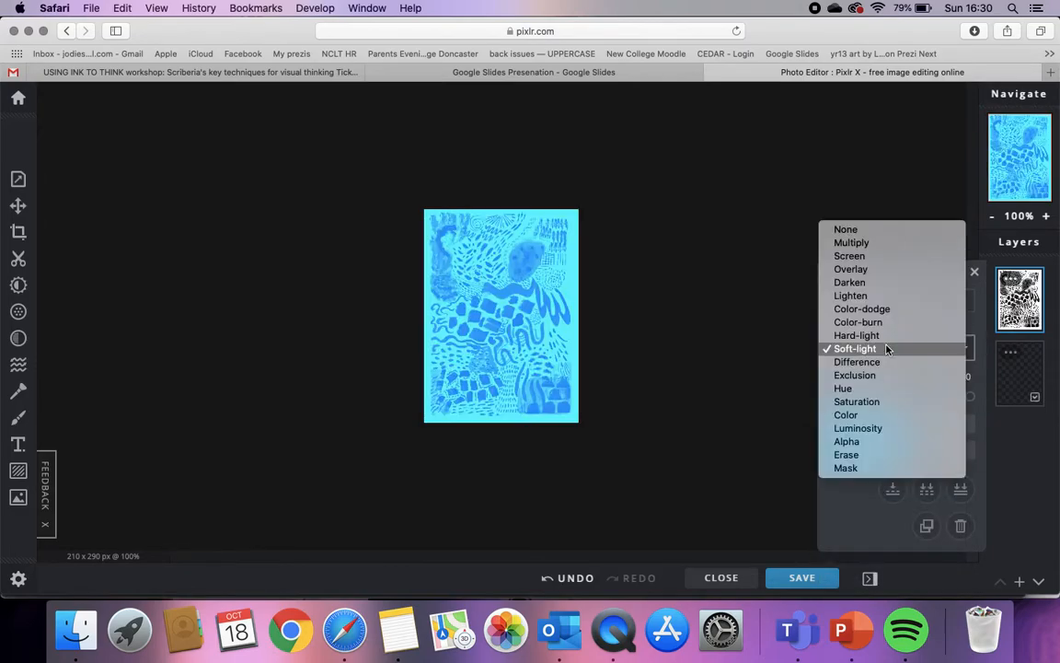
left_click(902, 336)
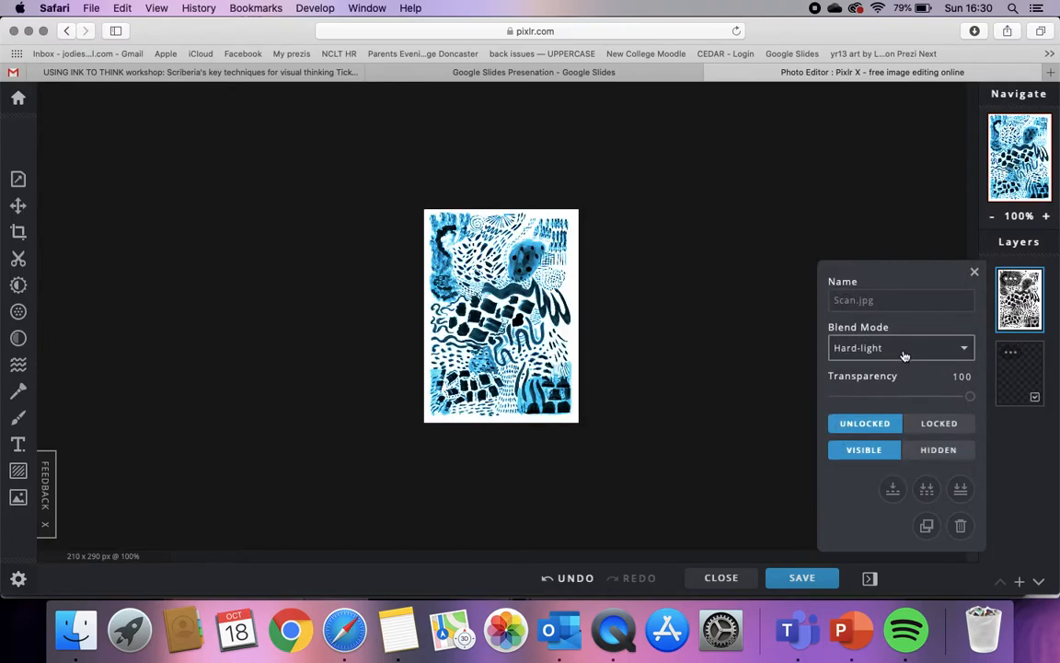
Set the scan layer's blend mode to Darken and its transparency to 82.
left_click(842, 351)
left_click(876, 292)
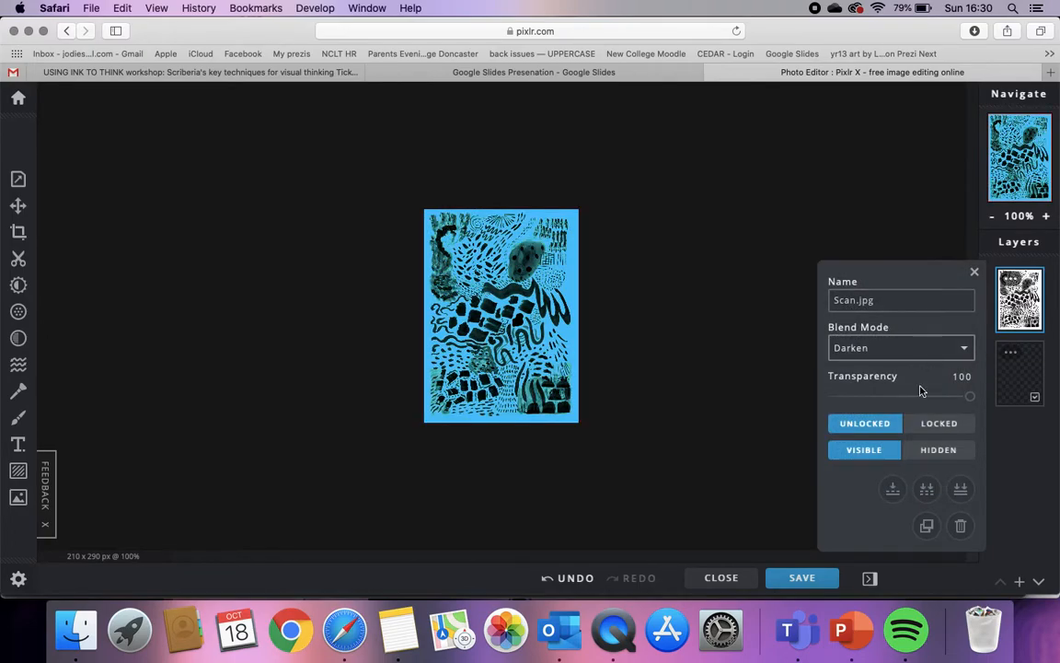
left_click(886, 396)
left_click_drag(886, 396, 944, 396)
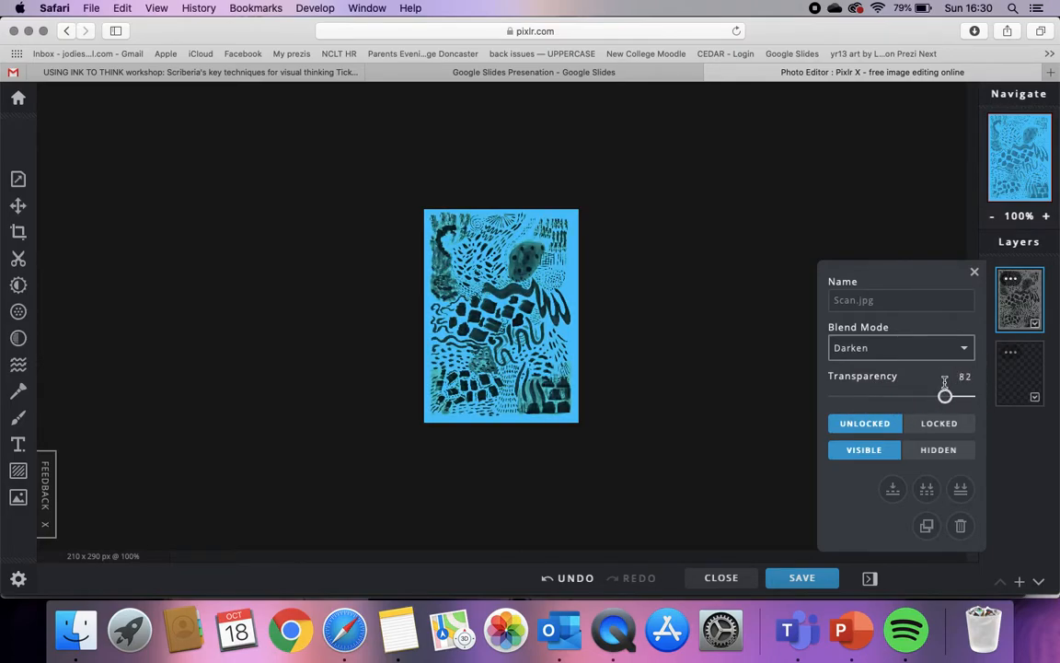
Lock the scan layer and add a new empty layer above it.
left_click(940, 428)
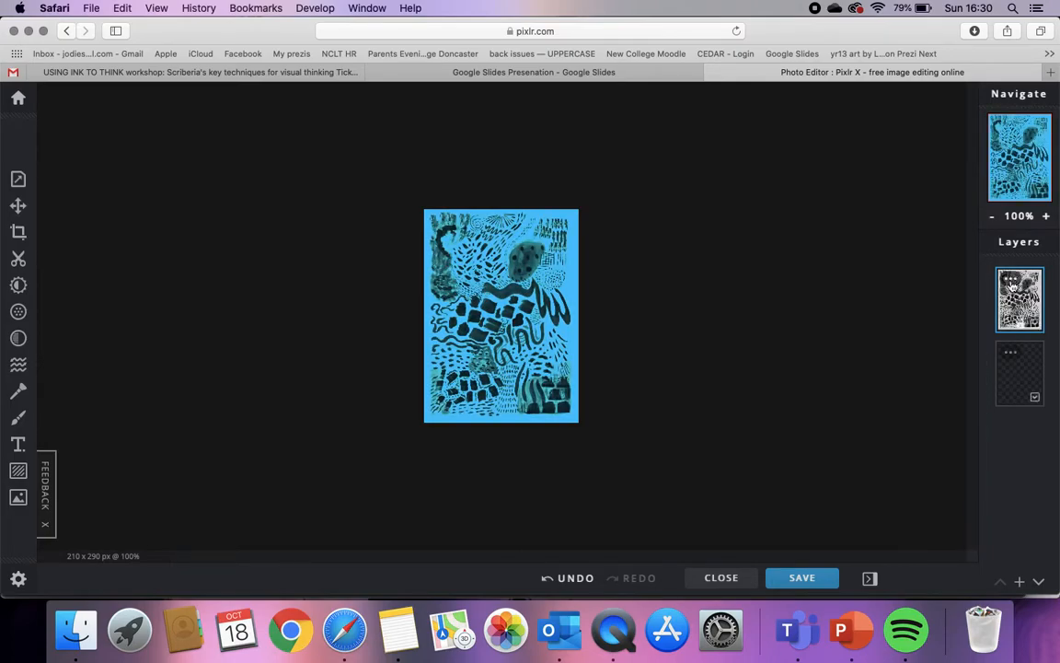
left_click(1011, 279)
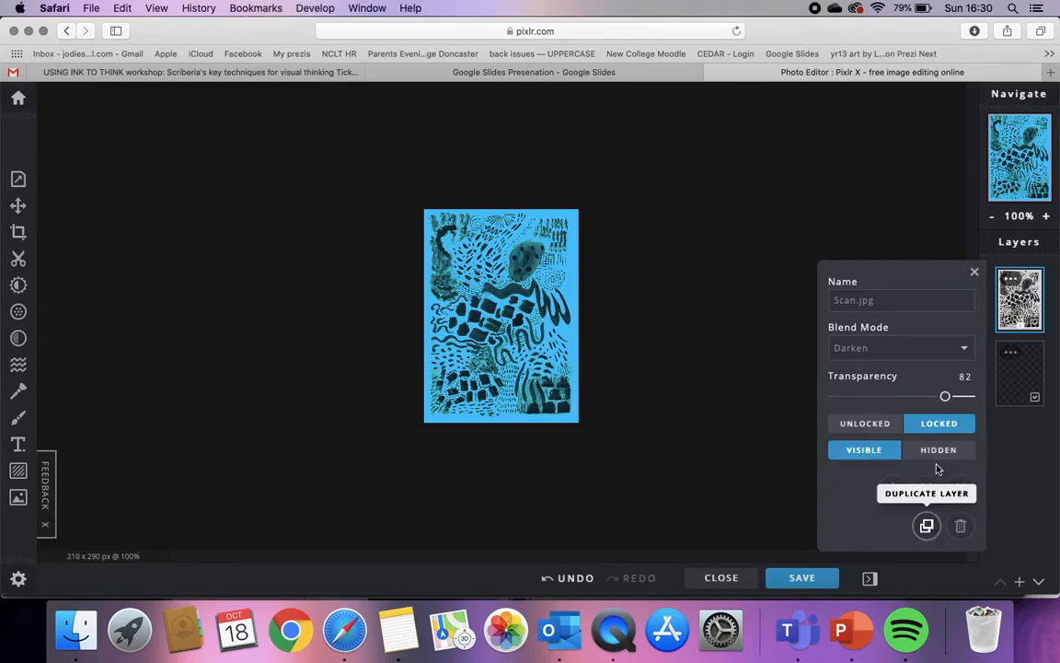
left_click(887, 295)
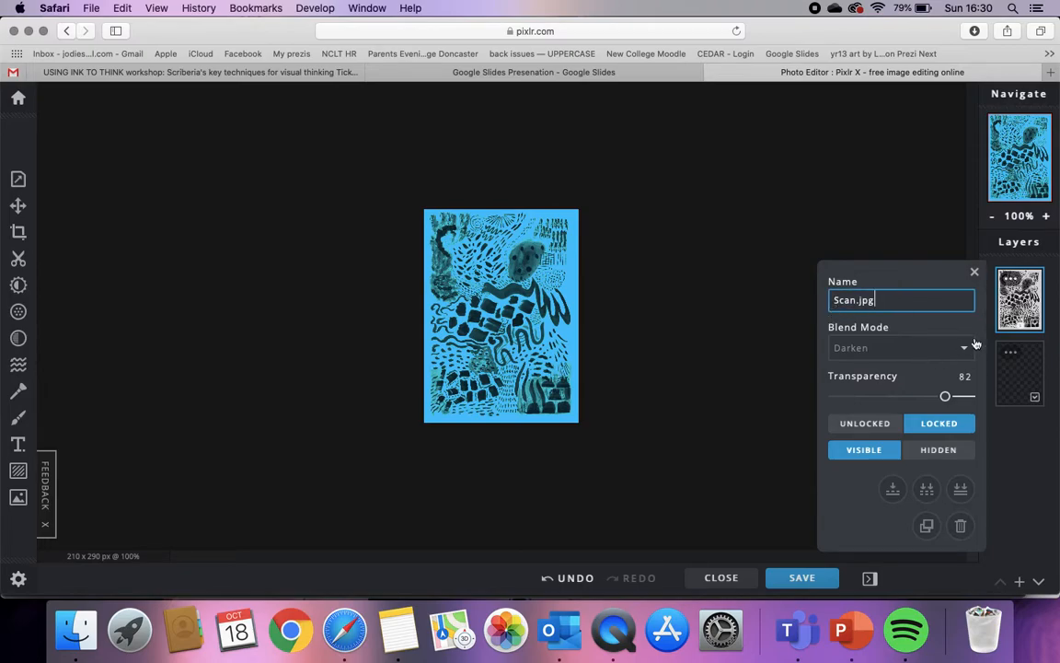
left_click(1019, 287)
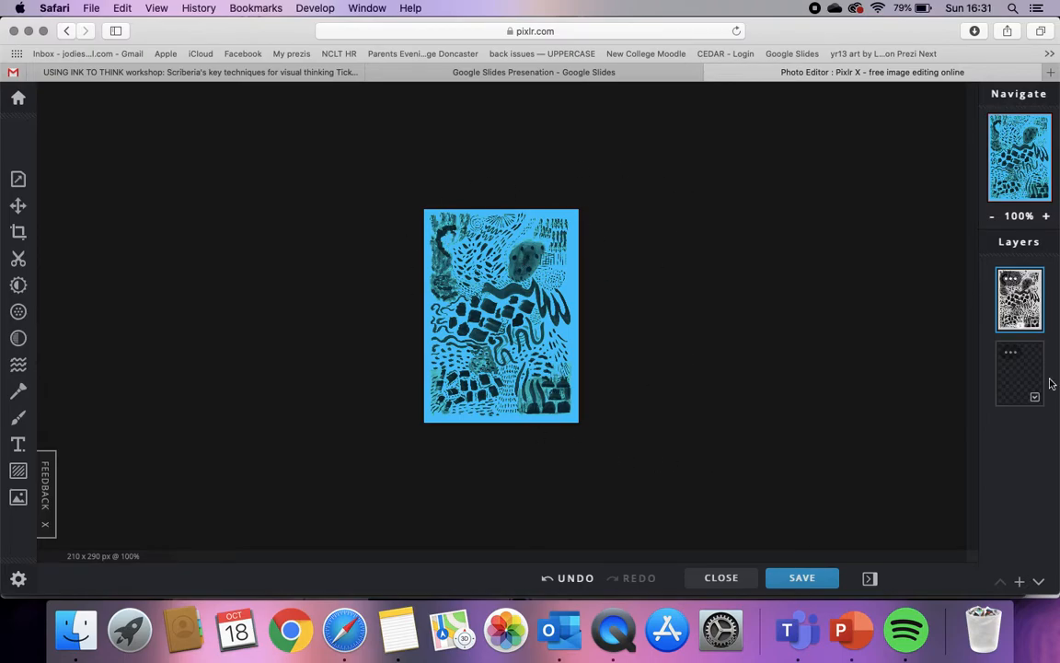
left_click(1019, 581)
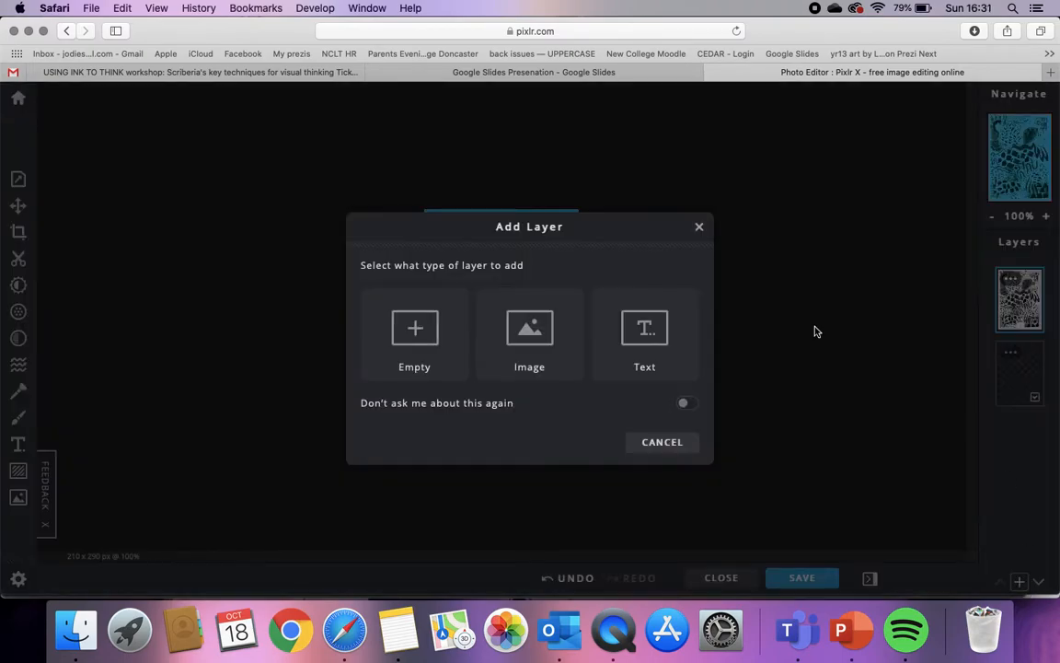
left_click(395, 332)
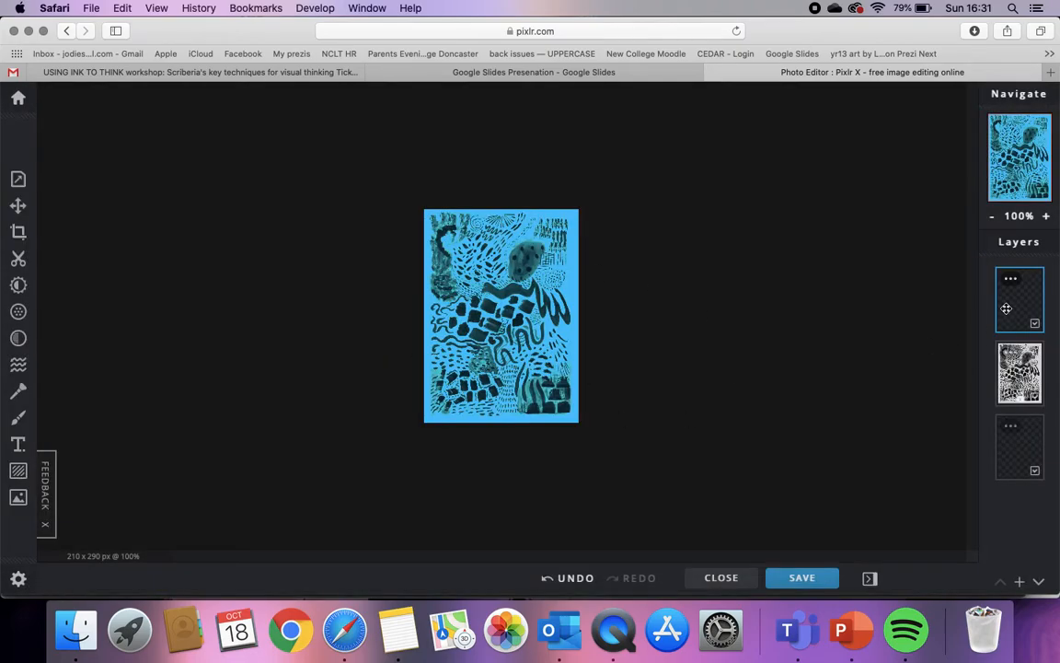
Try the green #46EB7D as the image background and undo the colour change.
left_click(17, 179)
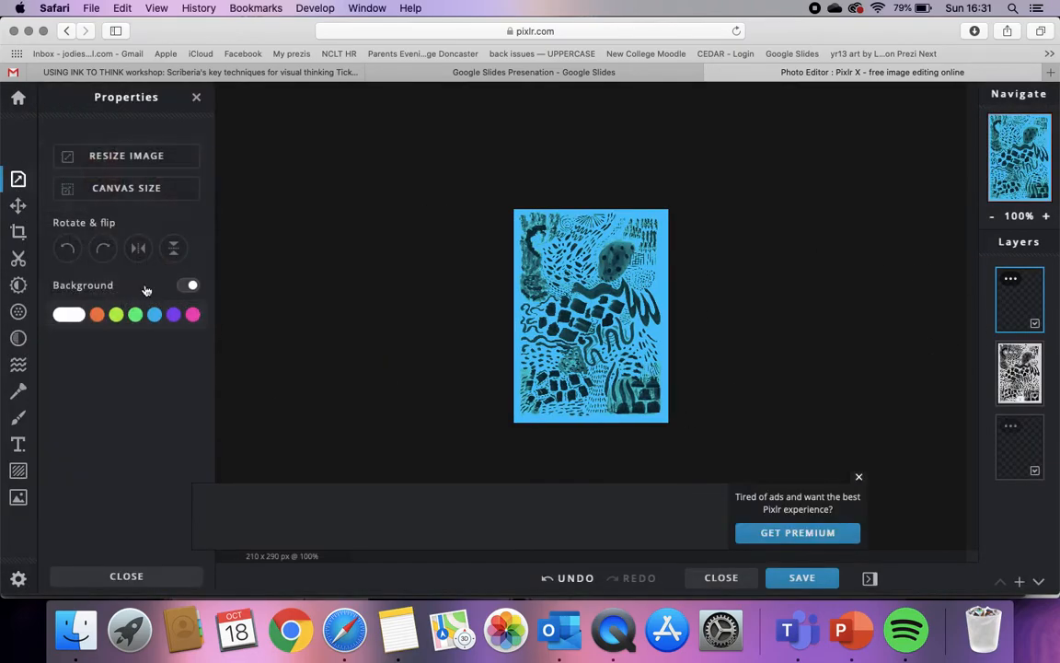
left_click(128, 314)
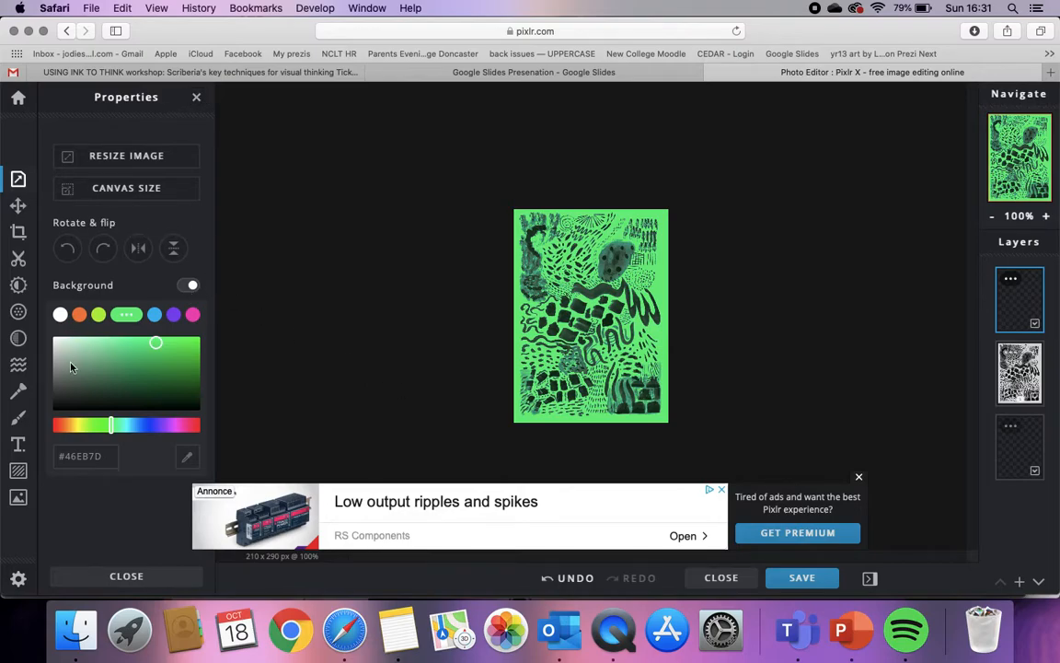
left_click(198, 98)
left_click(859, 479)
left_click(561, 578)
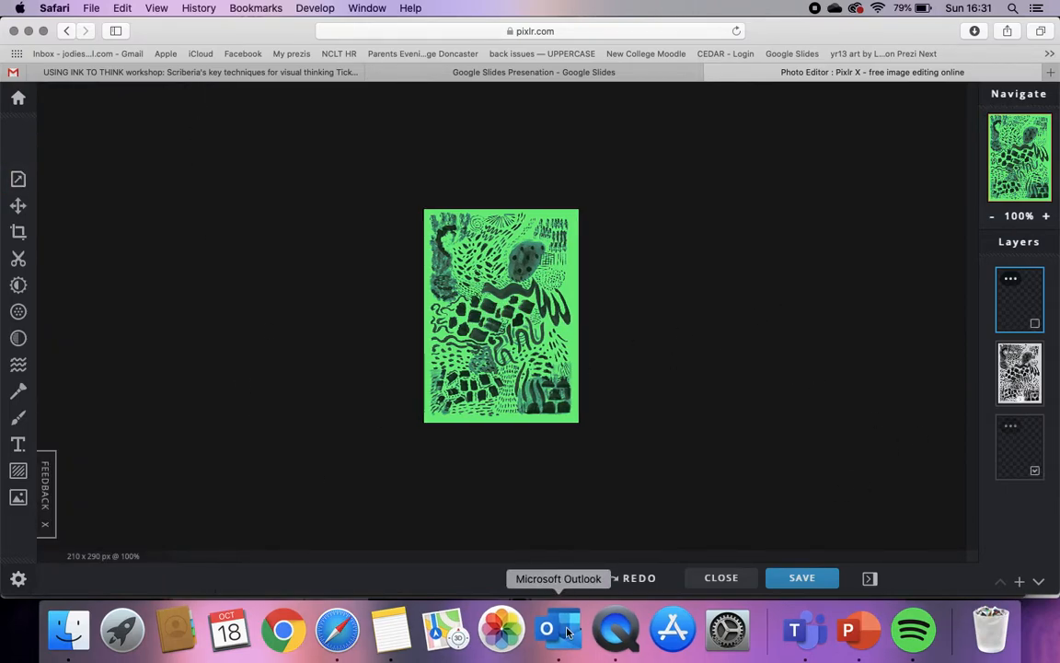
left_click(568, 577)
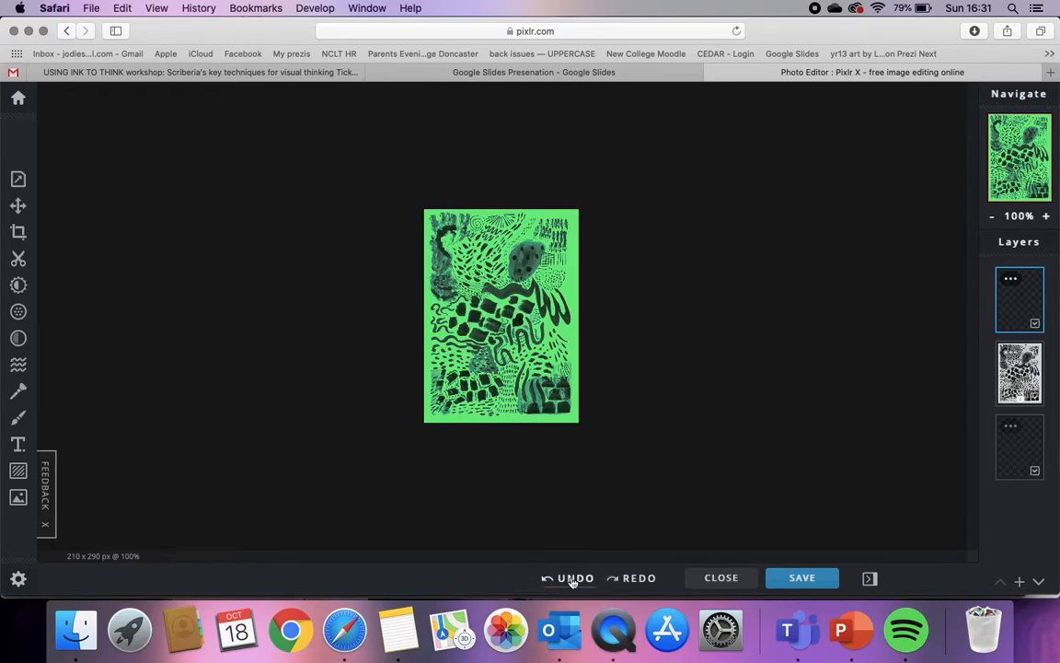
left_click(572, 578)
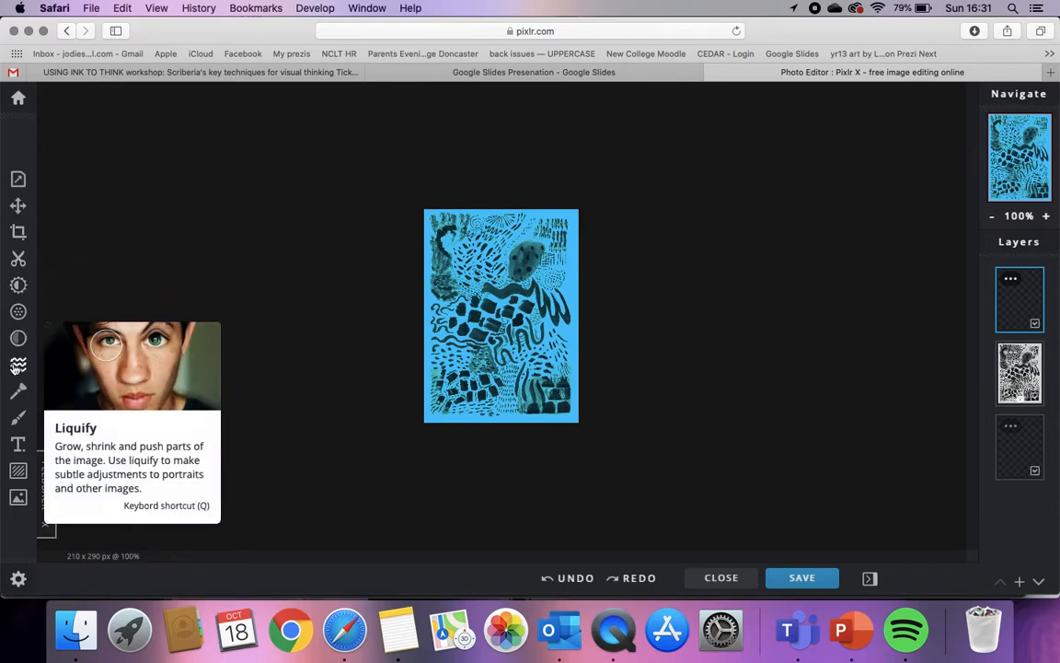
Browse the sticker collections among the premade elements.
left_click(18, 472)
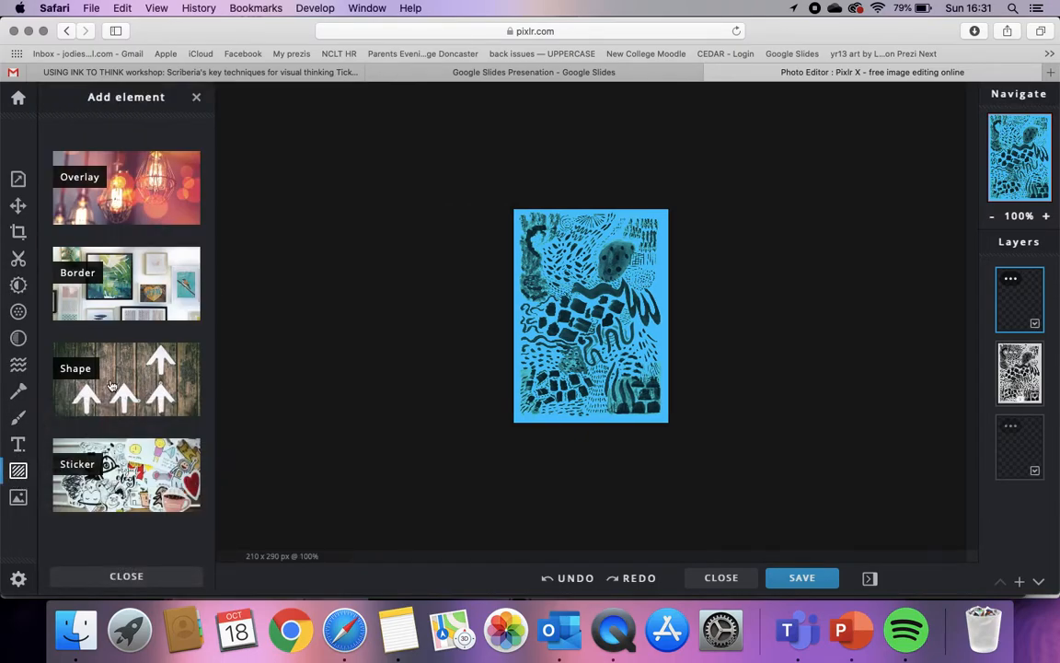
left_click(110, 385)
left_click(18, 474)
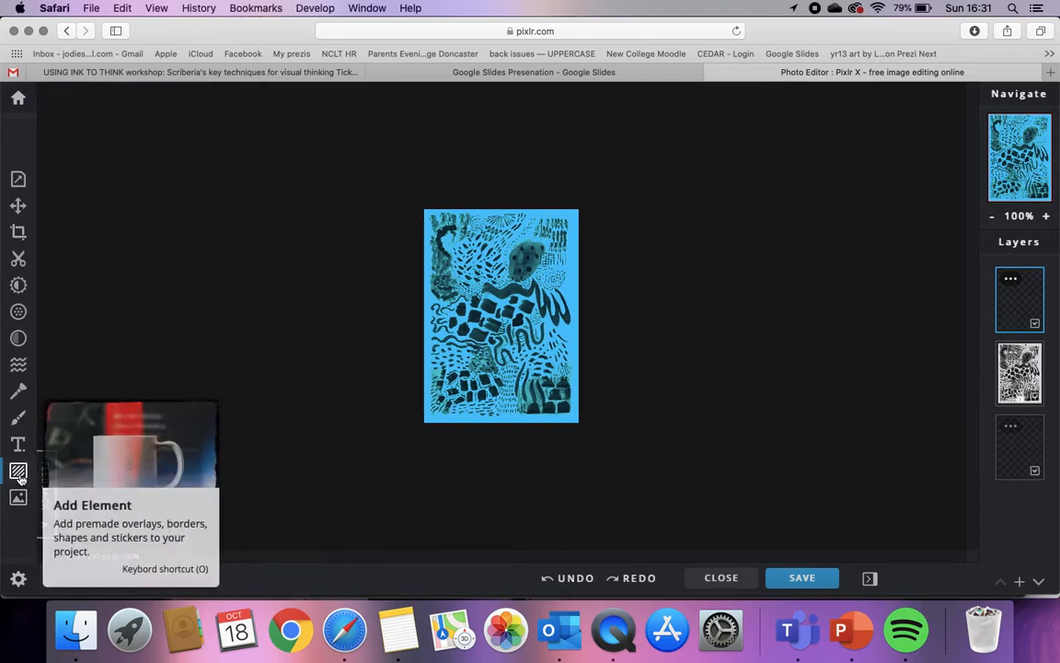
left_click(17, 474)
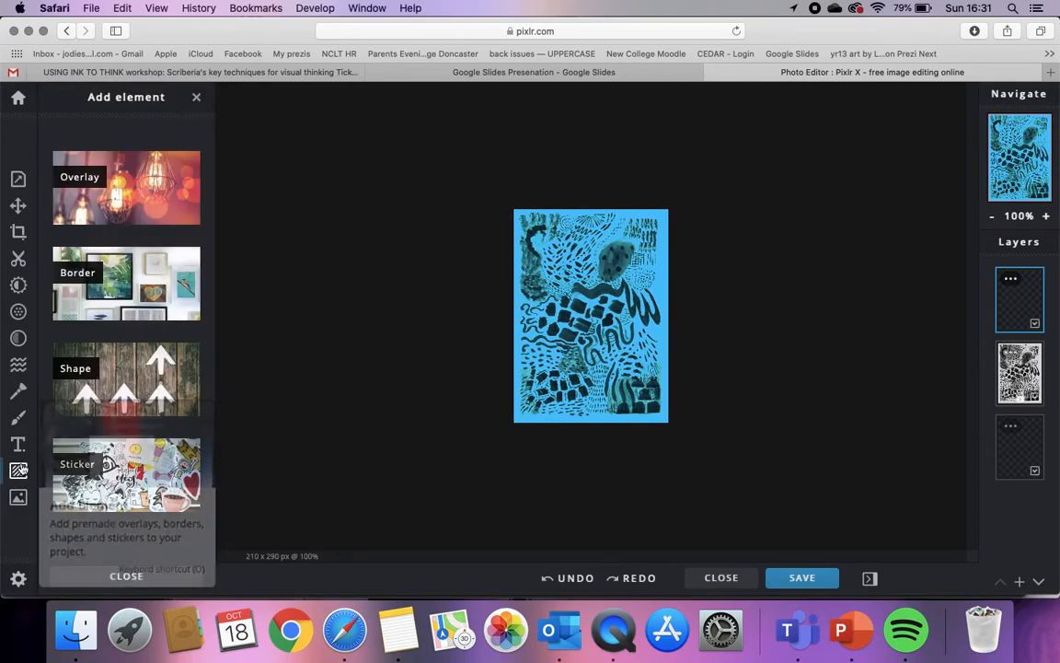
left_click(129, 480)
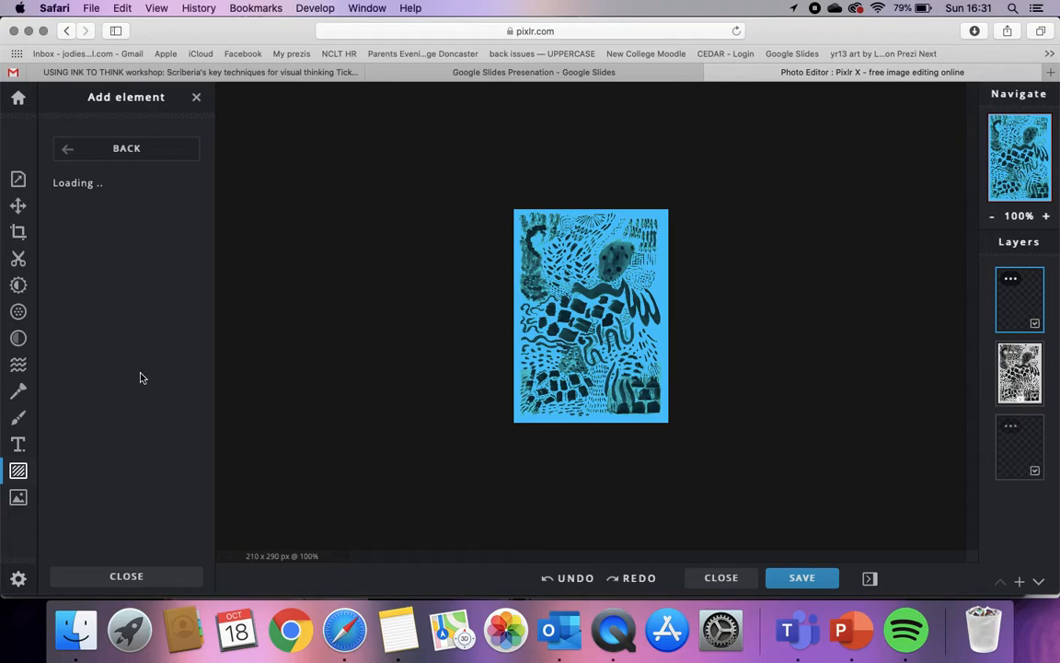
scroll(143, 349, "down", 3)
scroll(143, 346, "down", 8)
scroll(142, 346, "down", 5)
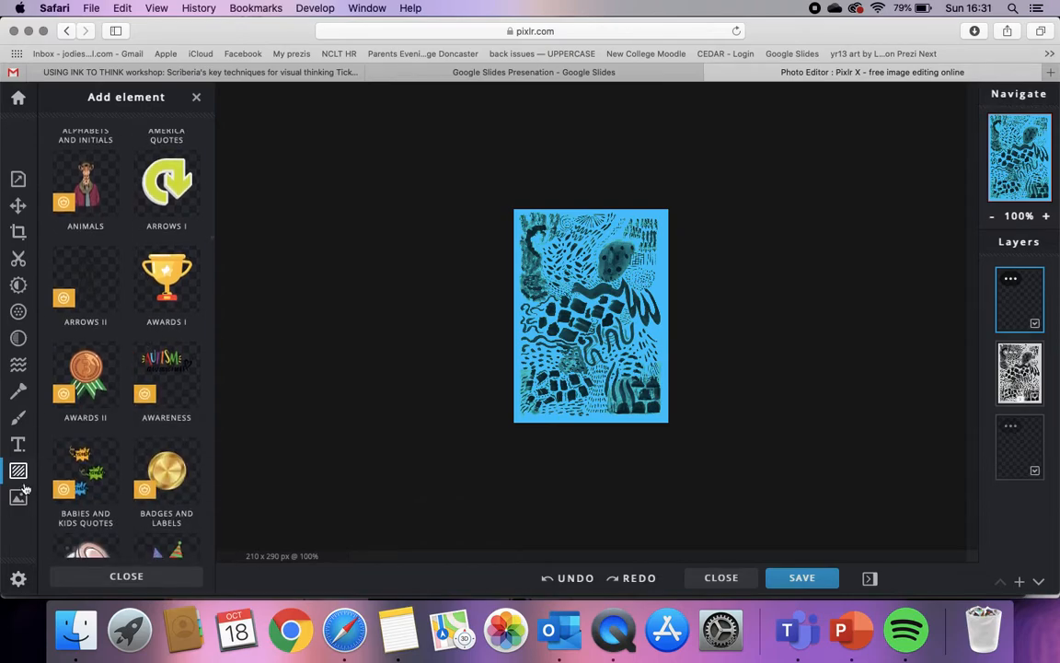
left_click(20, 473)
left_click(20, 473)
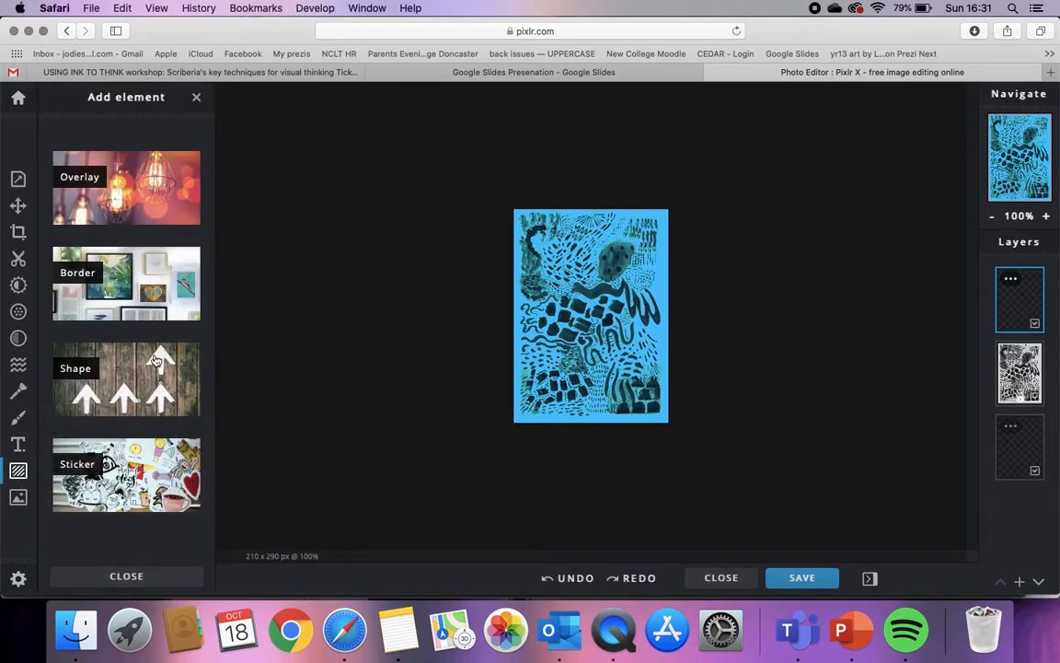
Look through the border and overlay collections among the premade elements.
left_click(148, 293)
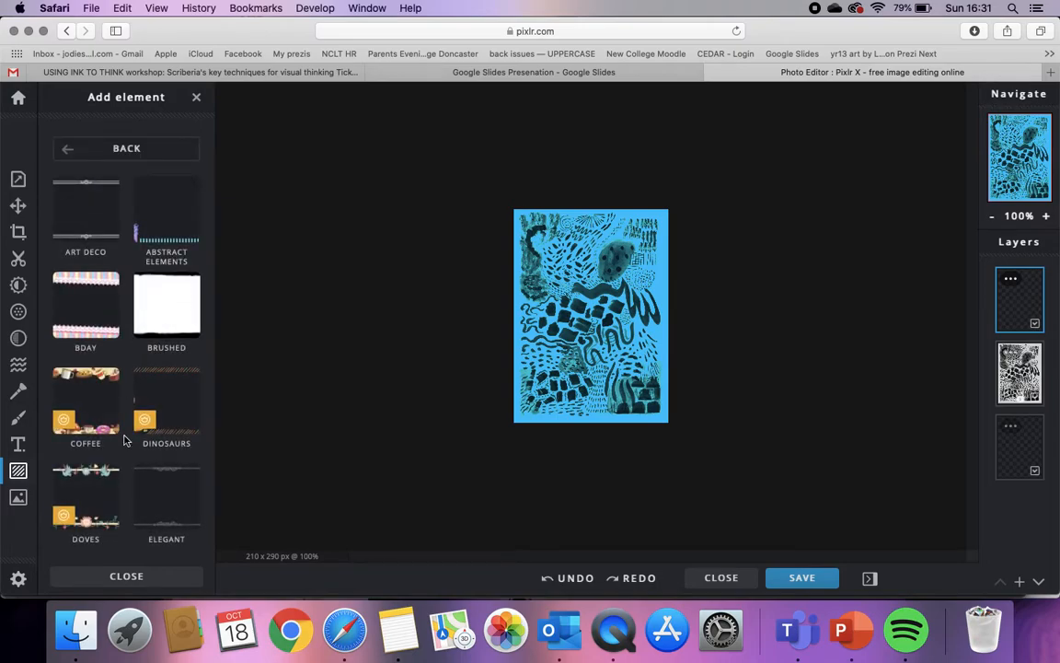
scroll(154, 490, "down", 5)
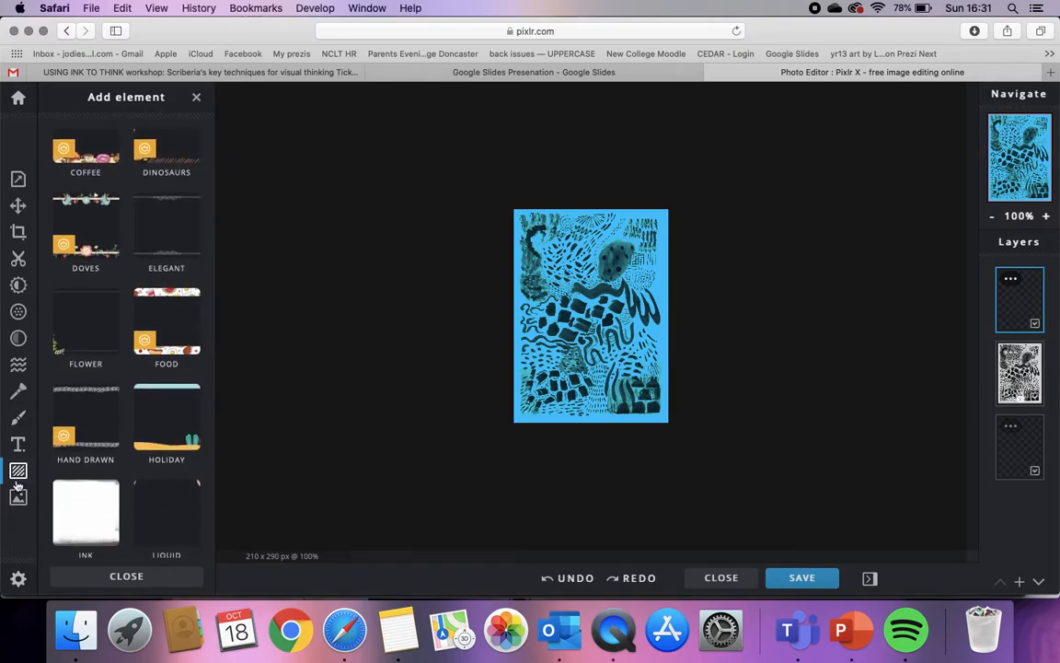
left_click(18, 479)
left_click(23, 475)
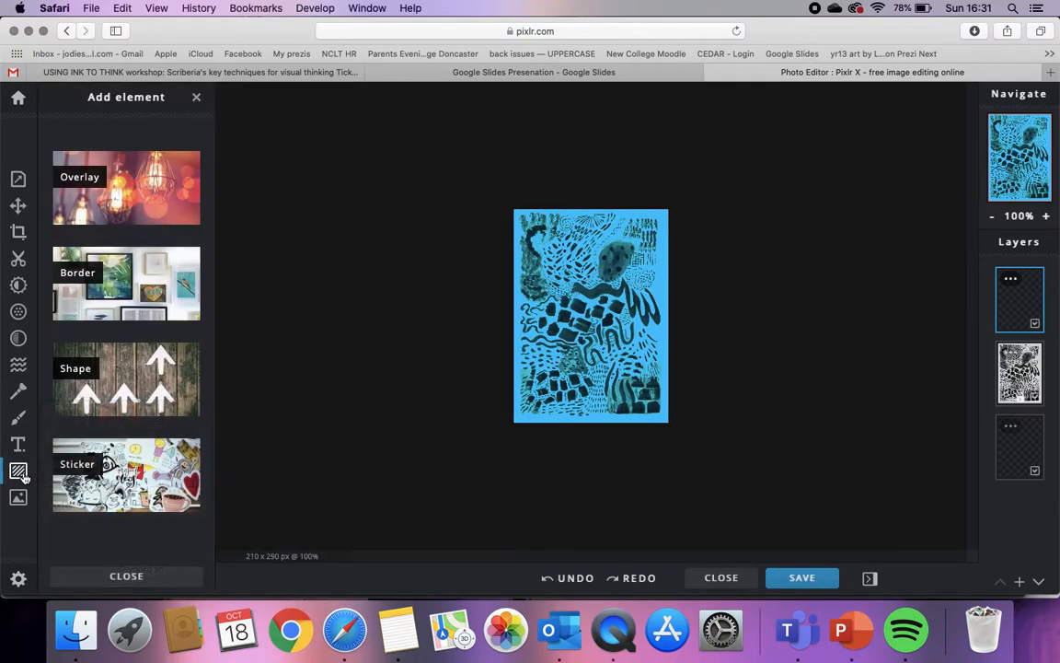
left_click(159, 191)
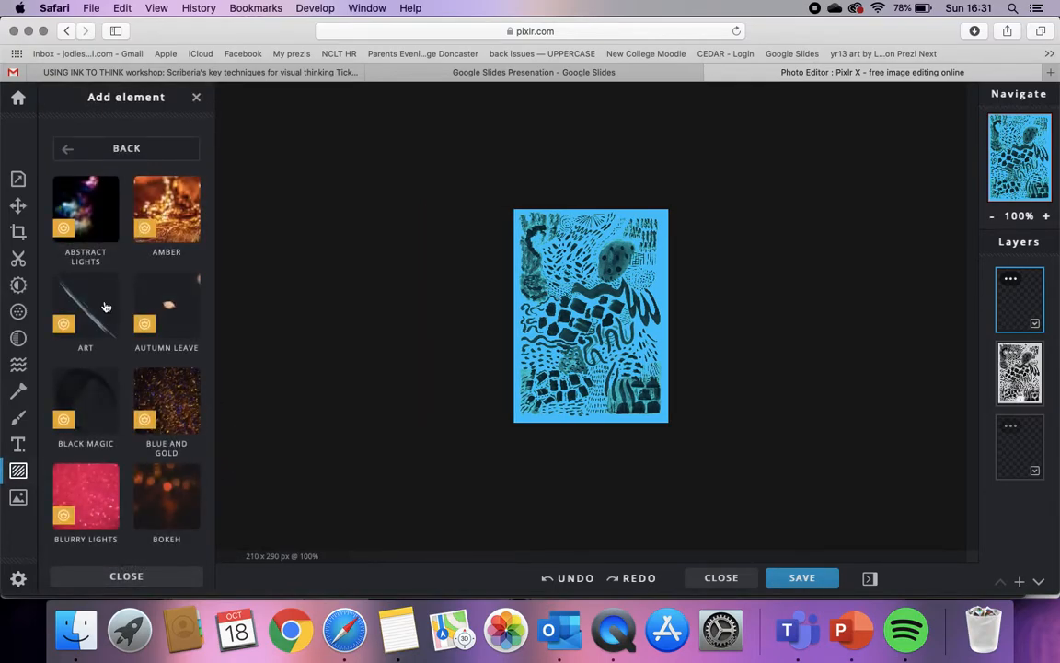
scroll(111, 387, "down", 3)
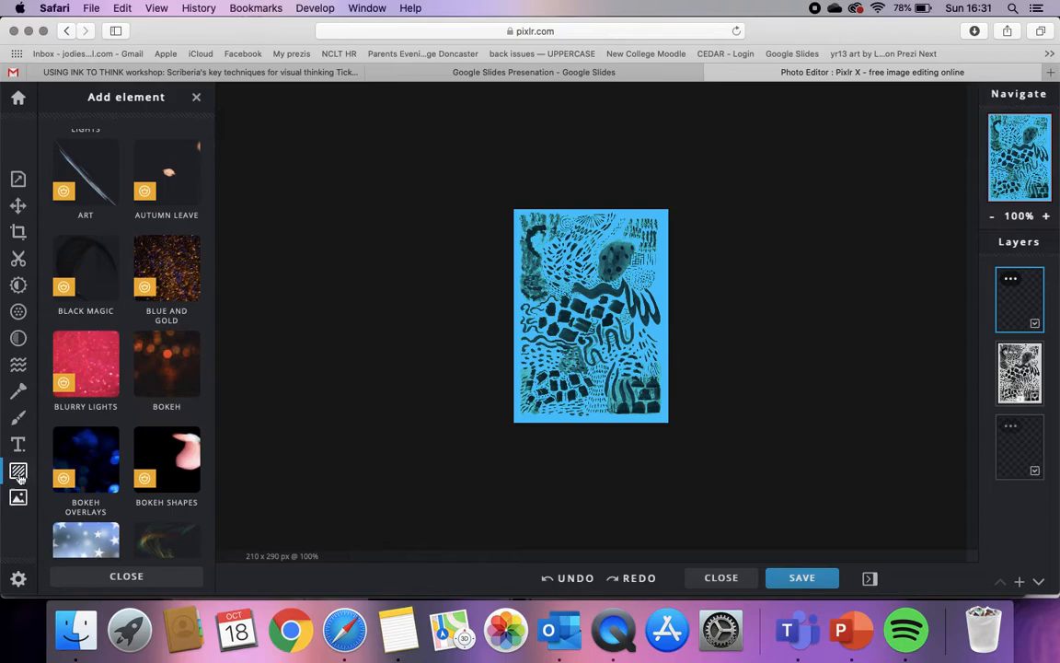
left_click(18, 474)
left_click(20, 473)
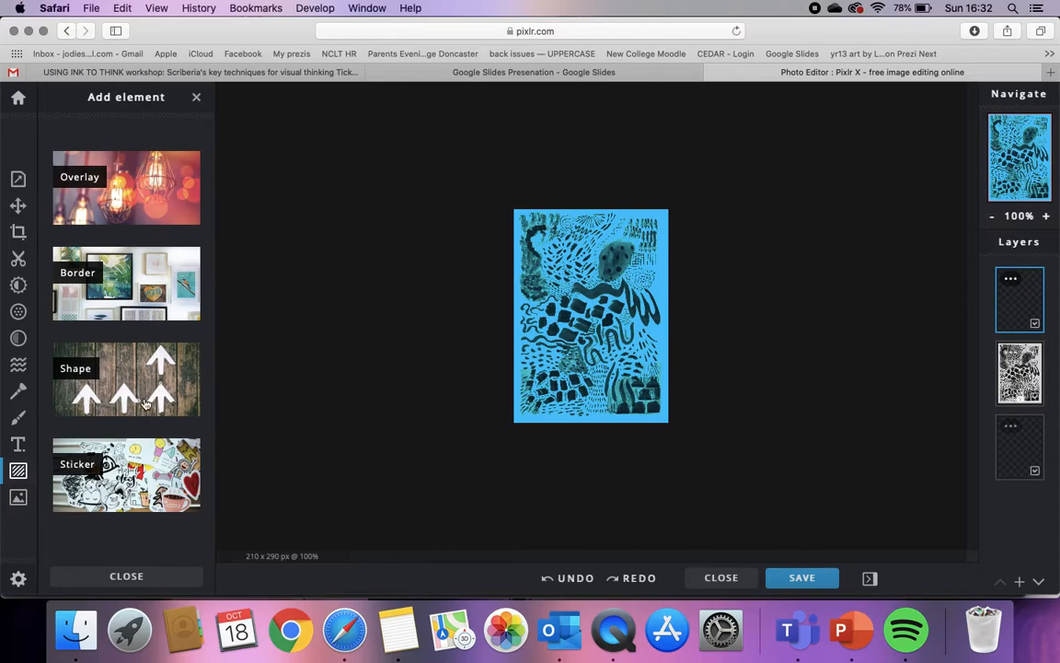
Look through the line and geometric shapes and add the pinkish-red square to the image.
left_click(144, 403)
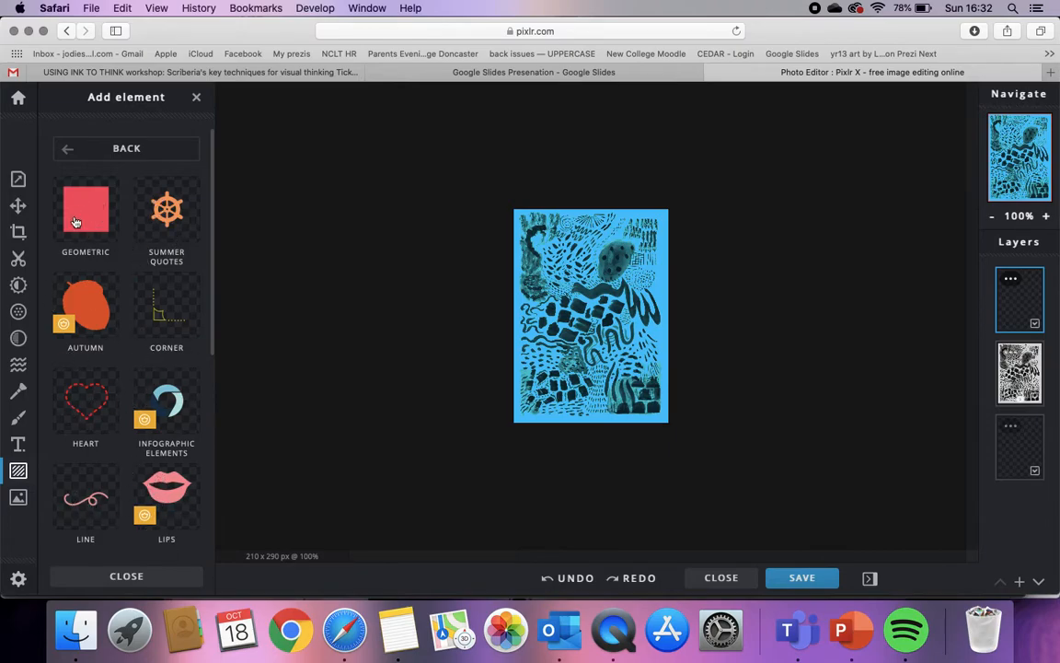
left_click(89, 507)
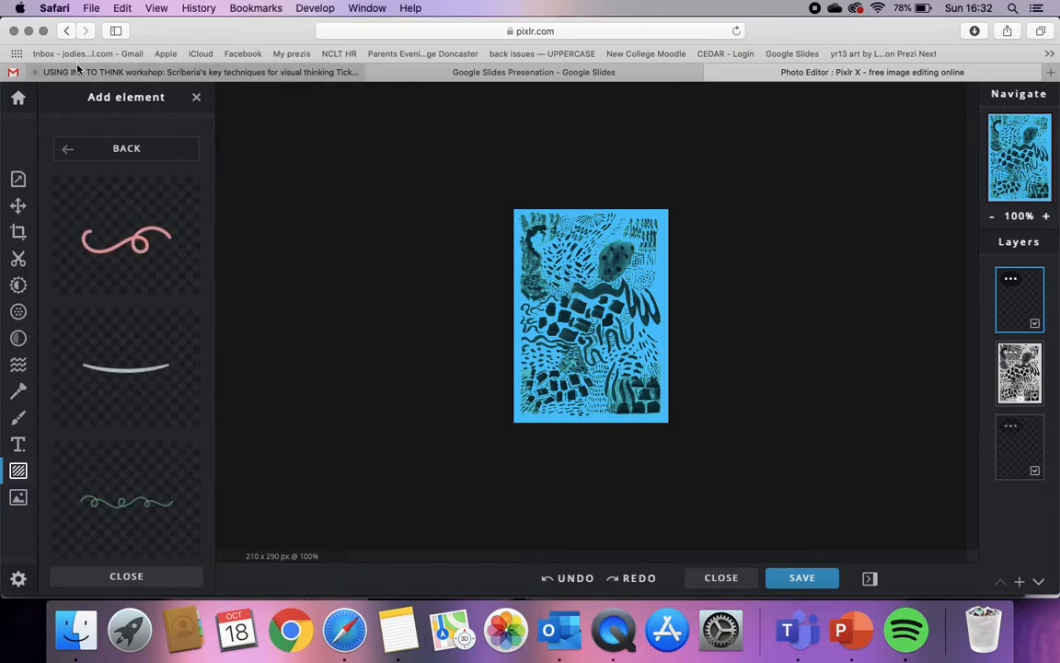
left_click(65, 154)
left_click(83, 207)
scroll(132, 397, "down", 5)
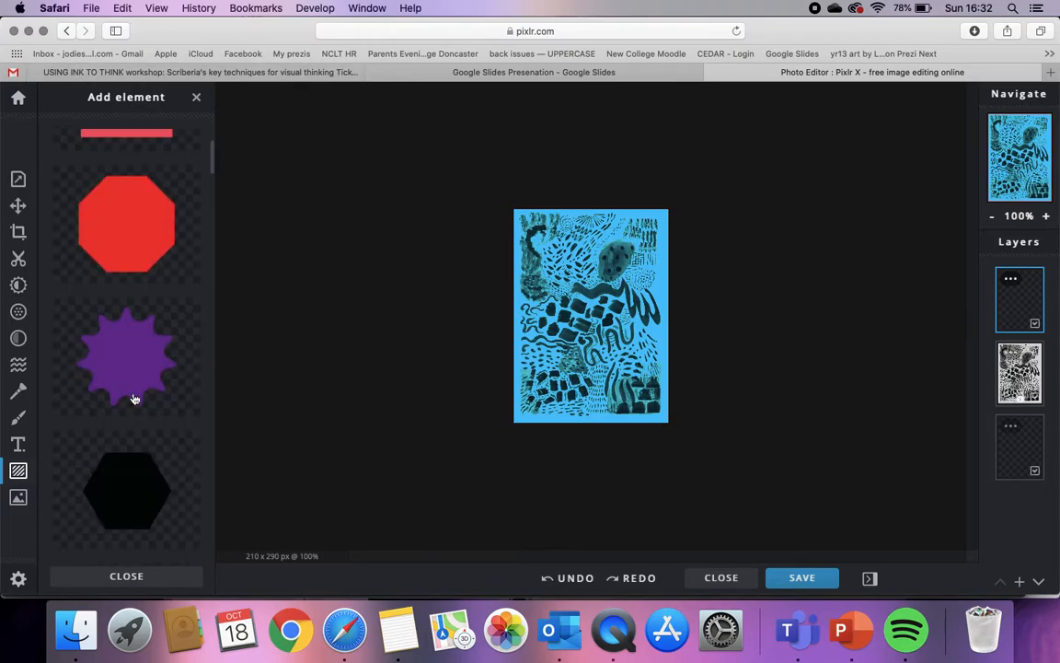
scroll(133, 398, "down", 15)
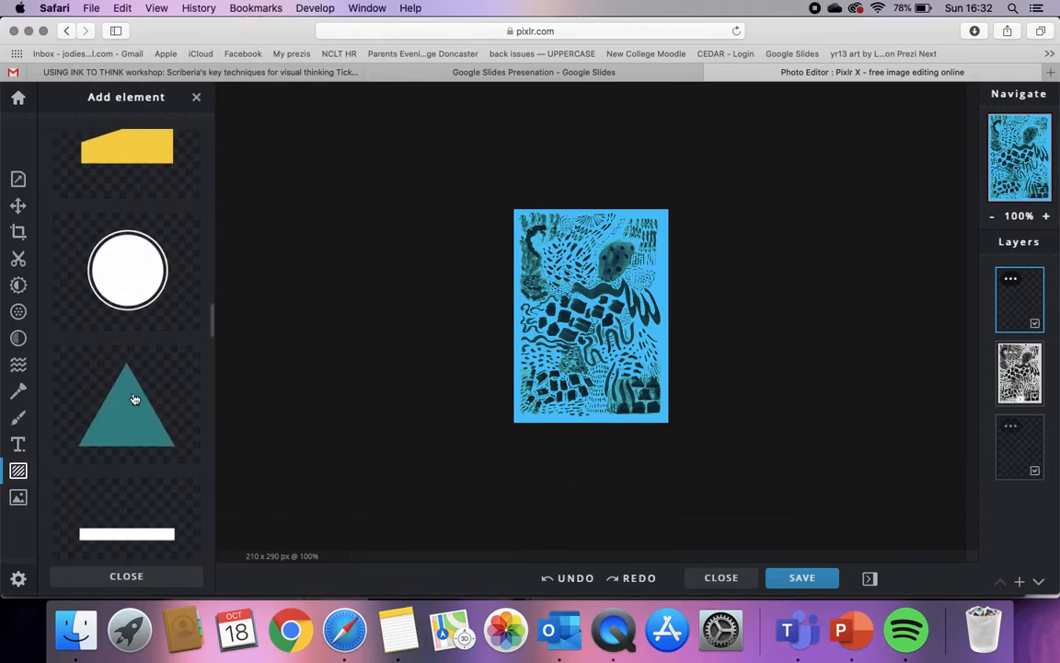
scroll(134, 398, "down", 15)
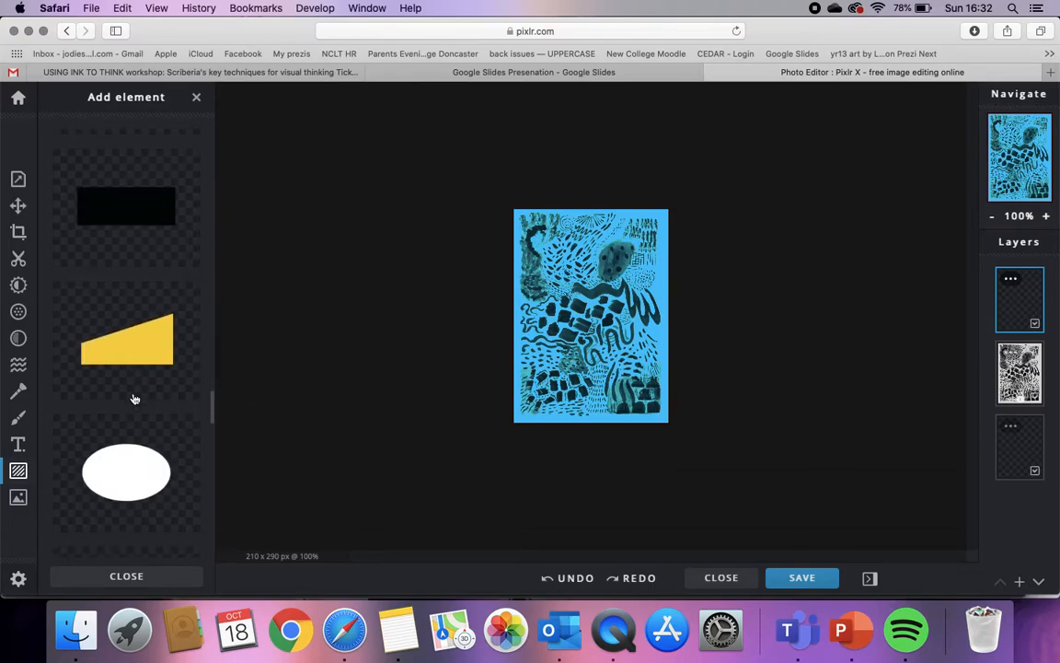
scroll(133, 397, "up", 20)
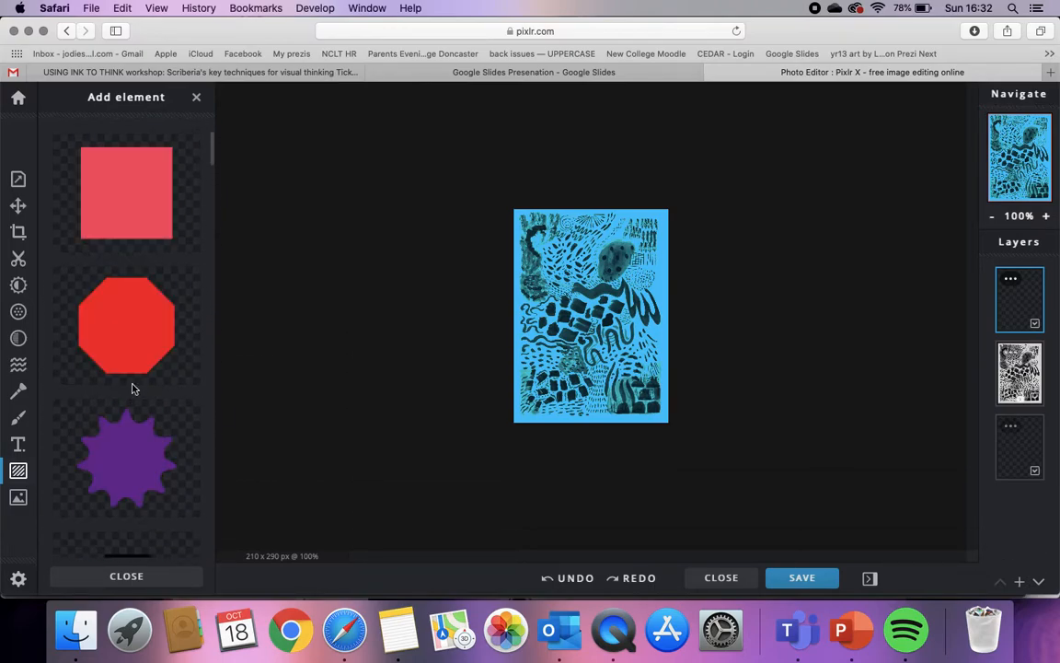
left_click(133, 228)
Enlarge the pinkish-red square and position it so that it covers the whole canvas.
left_click_drag(626, 315, 581, 259)
left_click_drag(637, 348, 725, 445)
left_click_drag(595, 321, 572, 324)
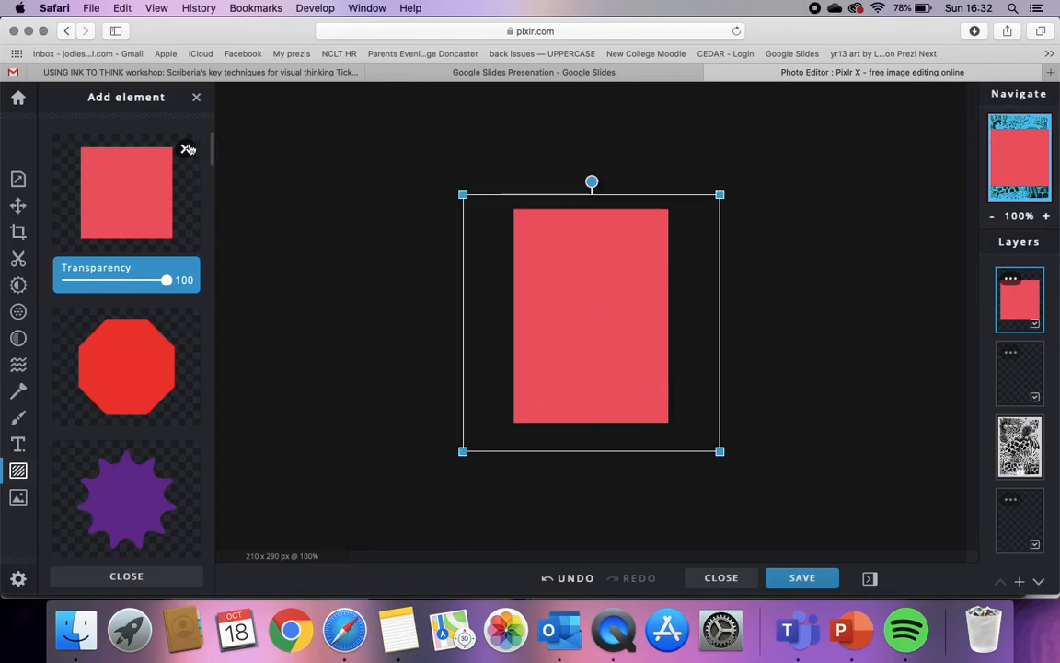
Remove the pinkish-red square and undo its removal.
left_click(186, 149)
left_click(17, 178)
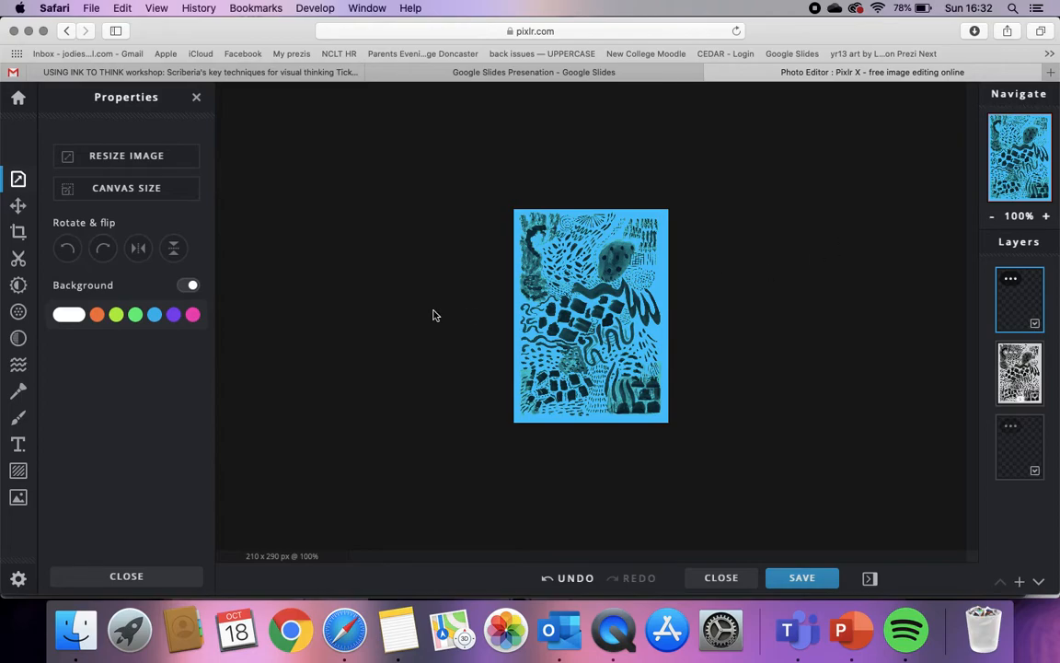
key("super+z")
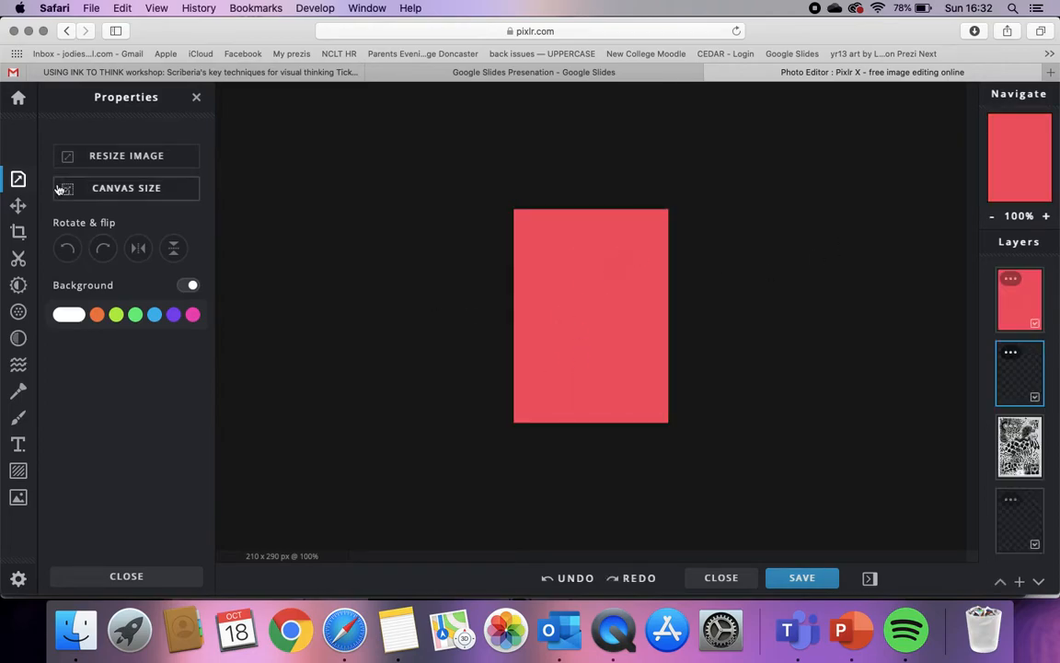
left_click(195, 96)
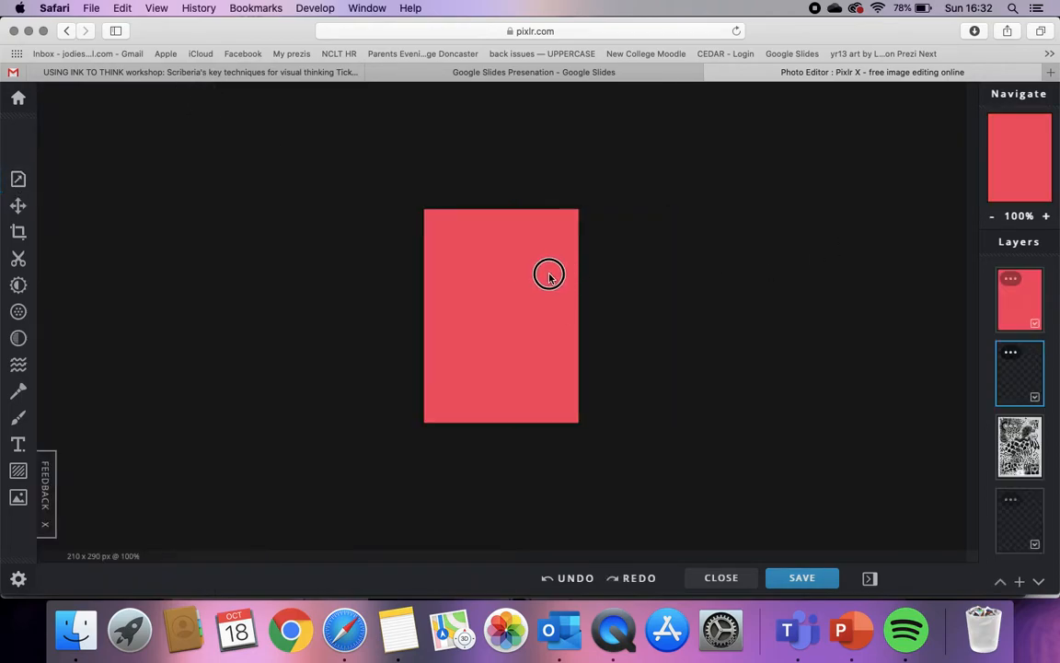
left_click(17, 287)
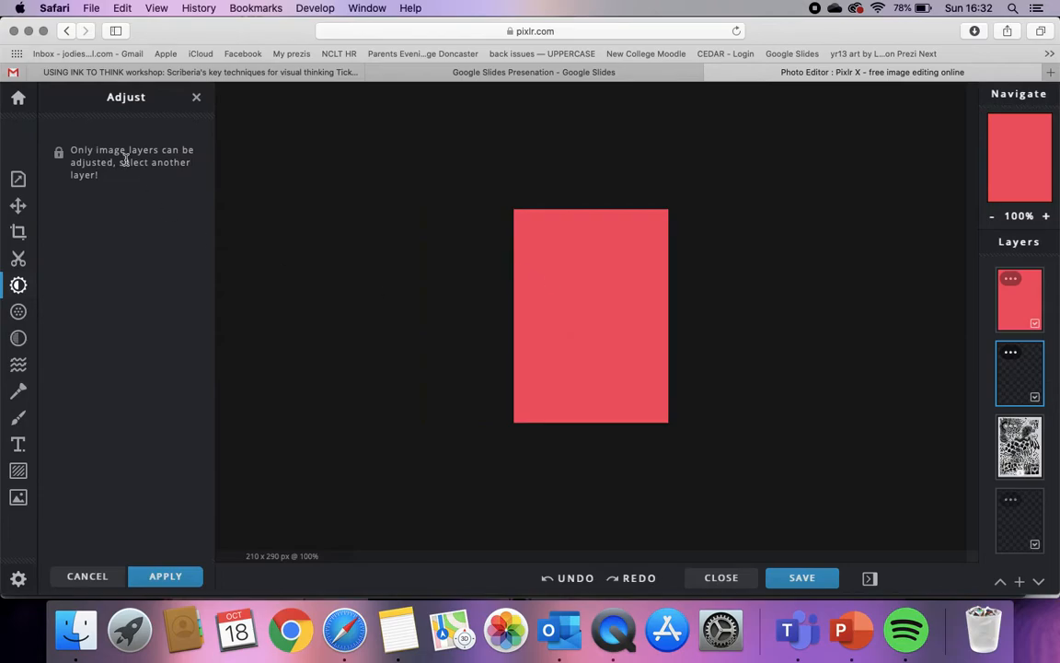
left_click(196, 96)
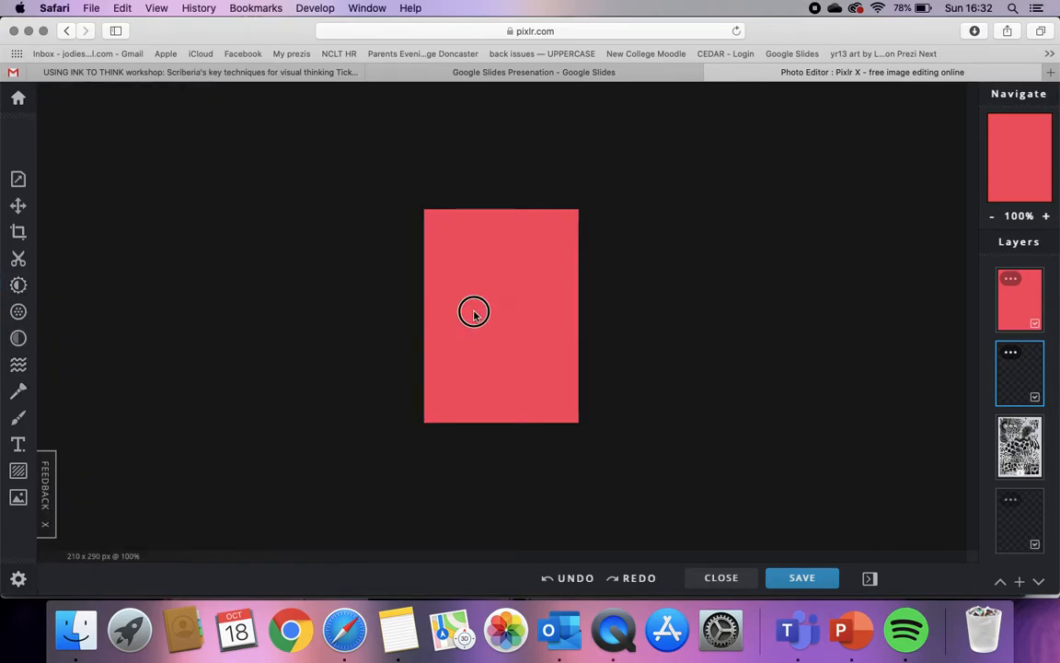
Open the Adjust settings for the ink drawing and hide the pinkish-red square layer.
left_click(1024, 286)
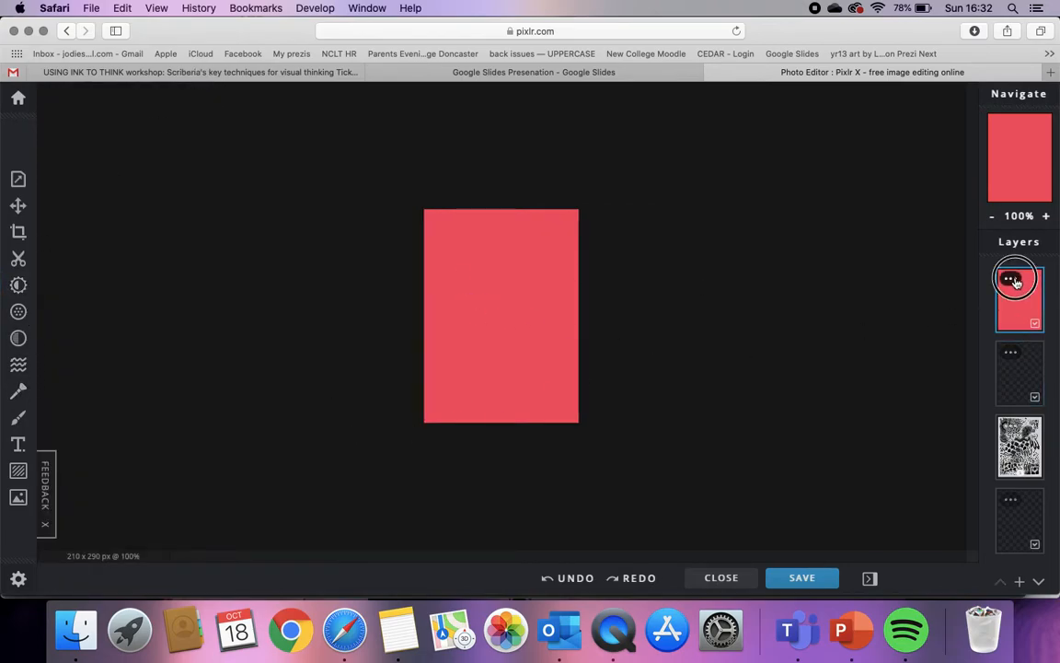
left_click(1012, 279)
left_click(974, 272)
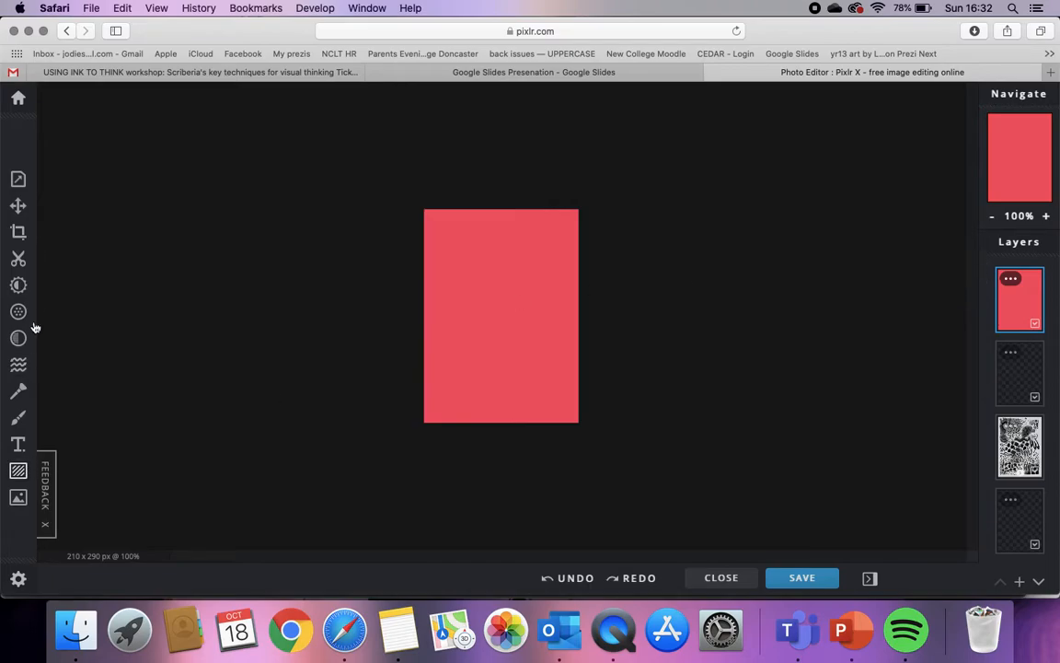
left_click(18, 286)
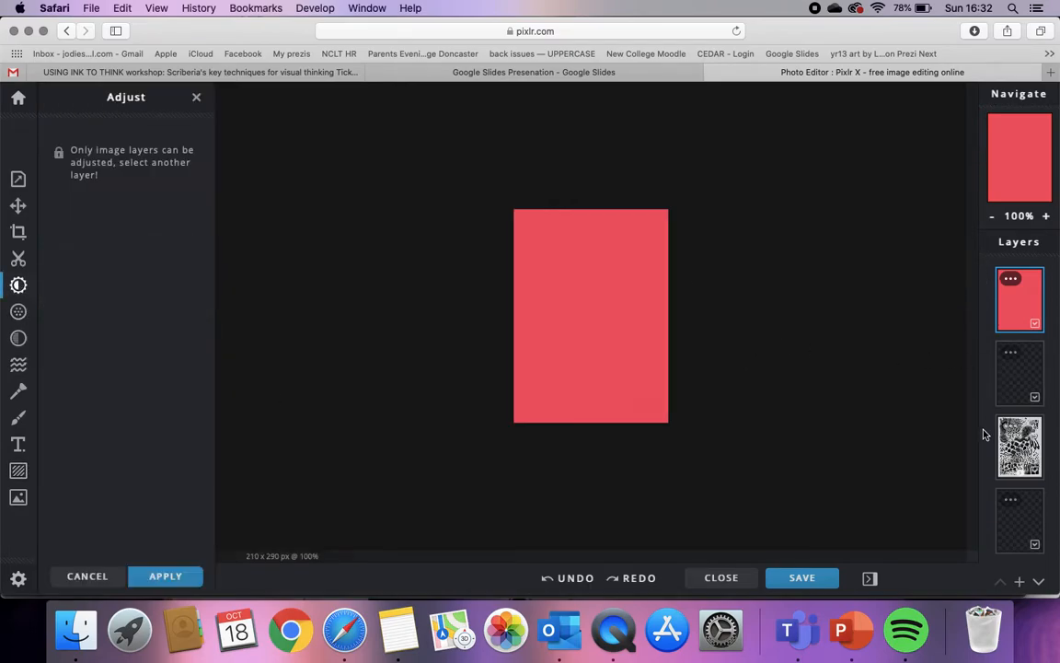
left_click(1022, 444)
left_click(1034, 324)
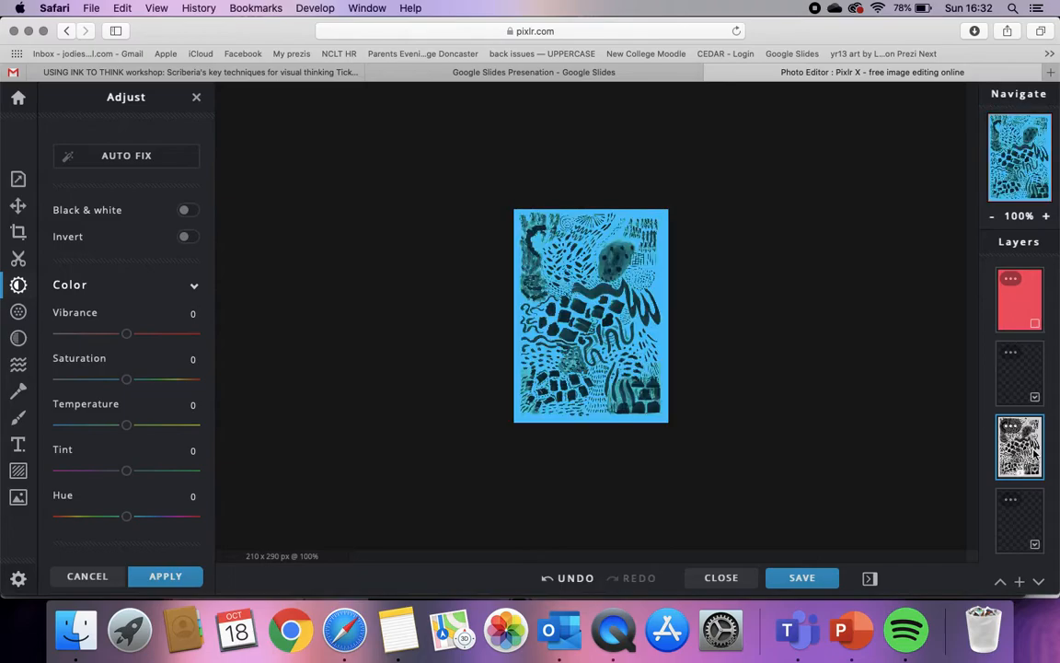
Hide the empty layer at the end of the stack and set the image's background colour to light grey #EDEDED.
left_click(1030, 517)
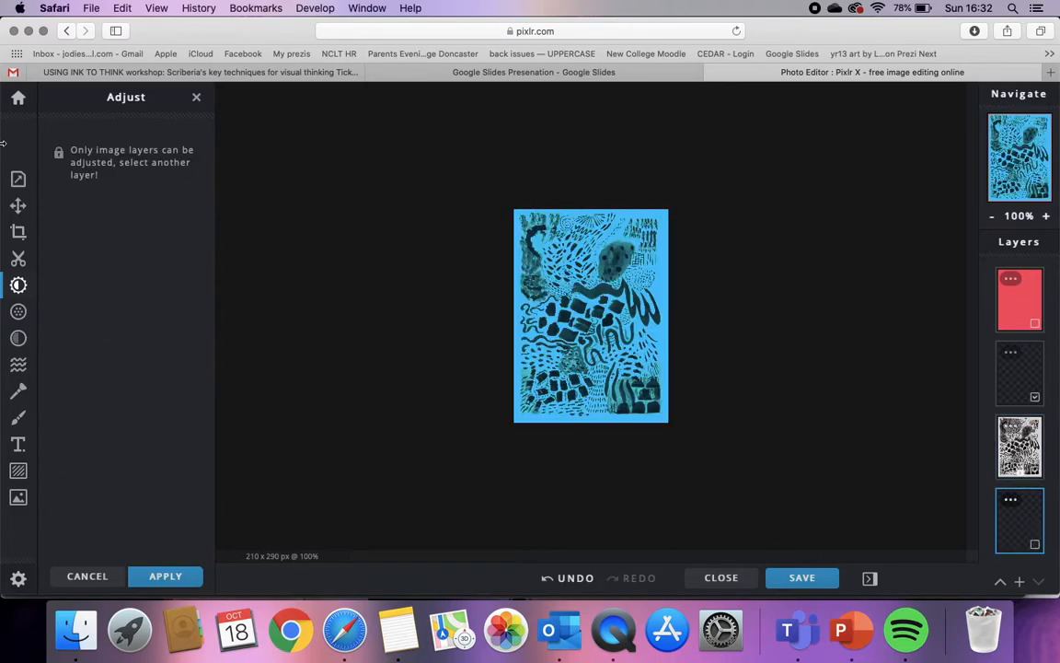
left_click(17, 178)
left_click(71, 313)
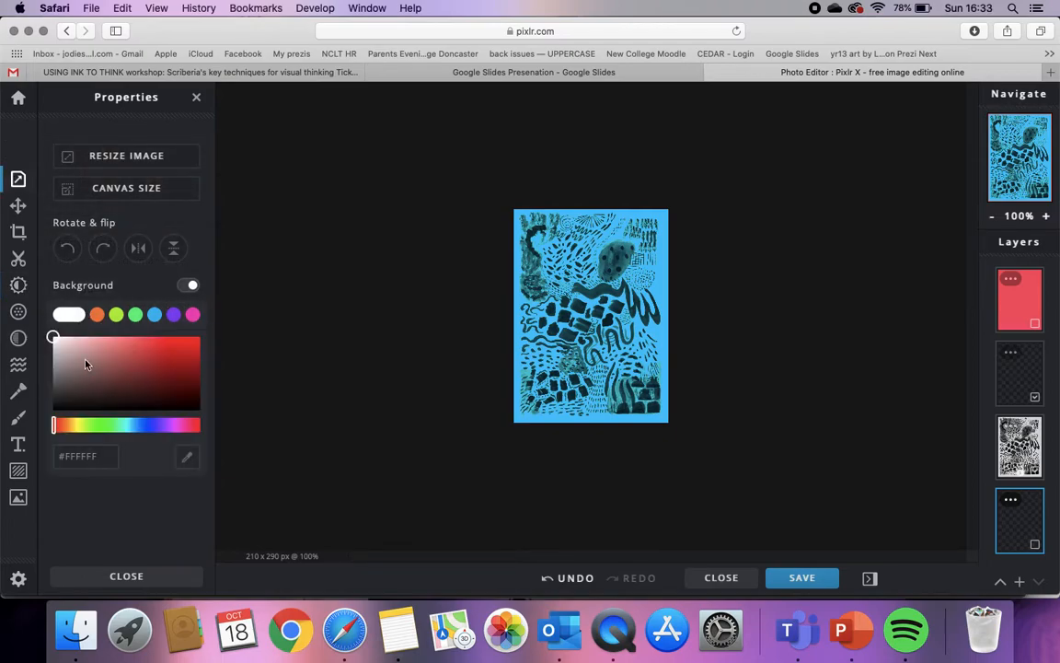
left_click(50, 342)
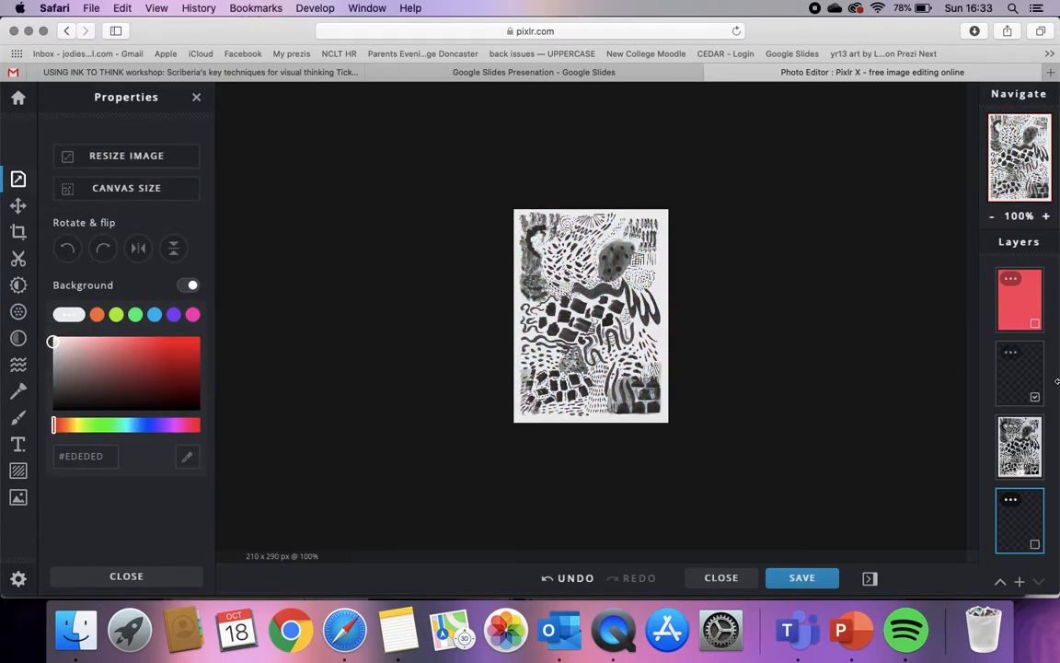
Adjust the ink drawing's colours to vibrance 62, saturation 68, temperature 86, tint -58 and hue 146.
left_click(1023, 433)
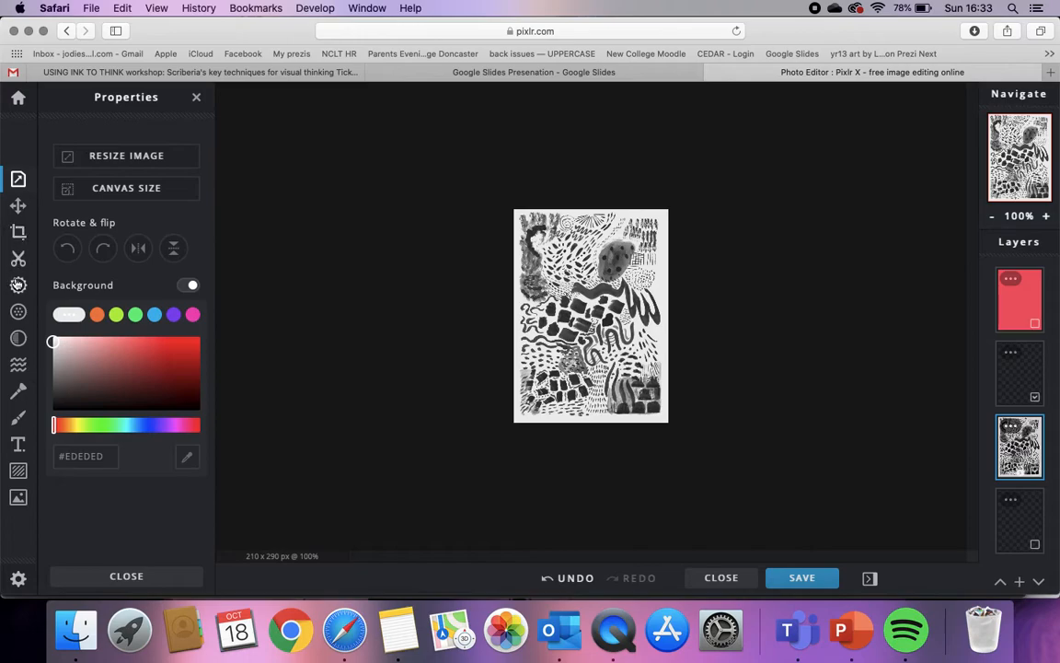
left_click(18, 284)
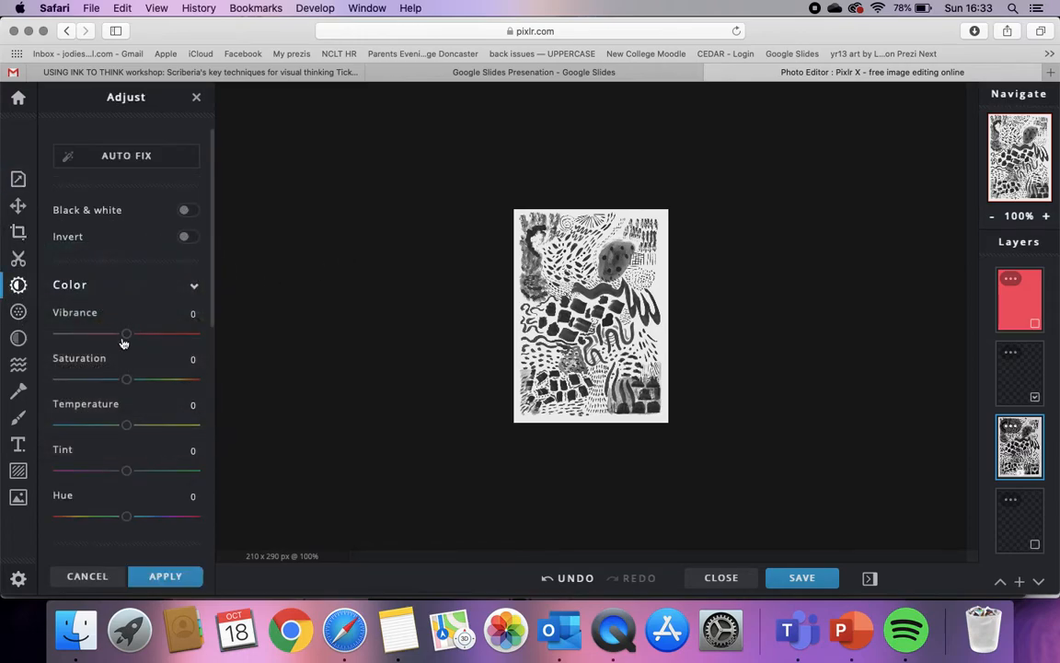
left_click_drag(126, 337, 169, 339)
mouse_move(126, 378)
left_mouse_down()
mouse_move(173, 380)
mouse_move(115, 381)
left_mouse_up()
left_click_drag(126, 516, 183, 521)
left_click_drag(130, 430, 185, 427)
left_click_drag(119, 384, 174, 384)
left_click_drag(130, 476, 87, 474)
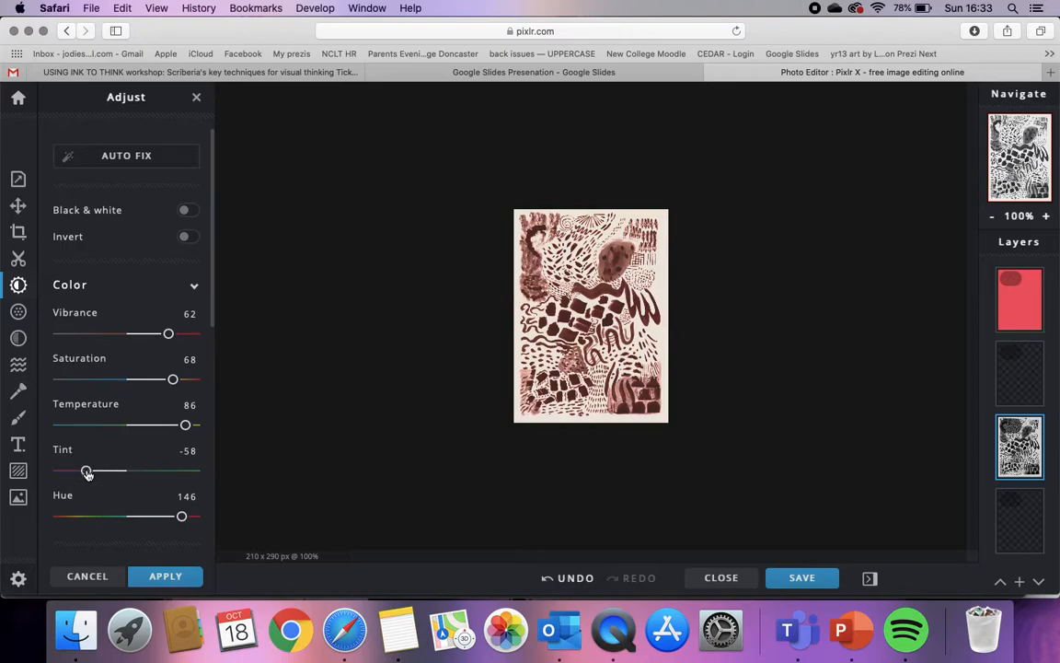
Recolour the ink drawing green with vibrance 52, temperature -62, tint 100 and hue 80, and apply the adjustment.
mouse_move(175, 341)
left_mouse_down()
mouse_move(100, 332)
mouse_move(164, 336)
left_mouse_up()
left_click_drag(181, 526, 97, 518)
left_click_drag(87, 471, 208, 464)
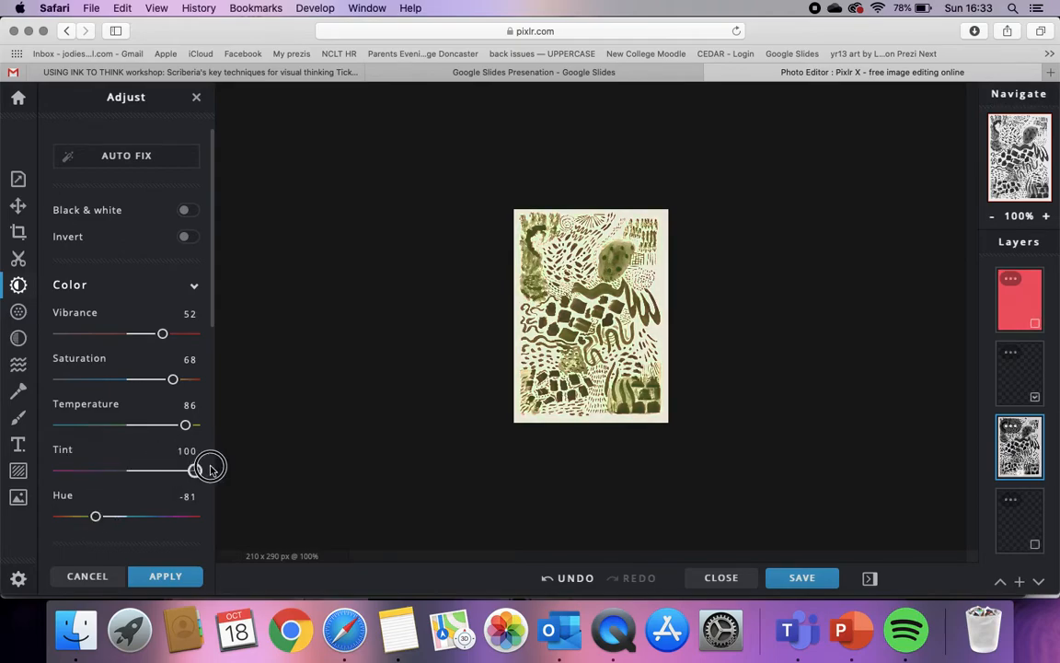
left_click_drag(95, 516, 156, 516)
left_click_drag(182, 434, 84, 430)
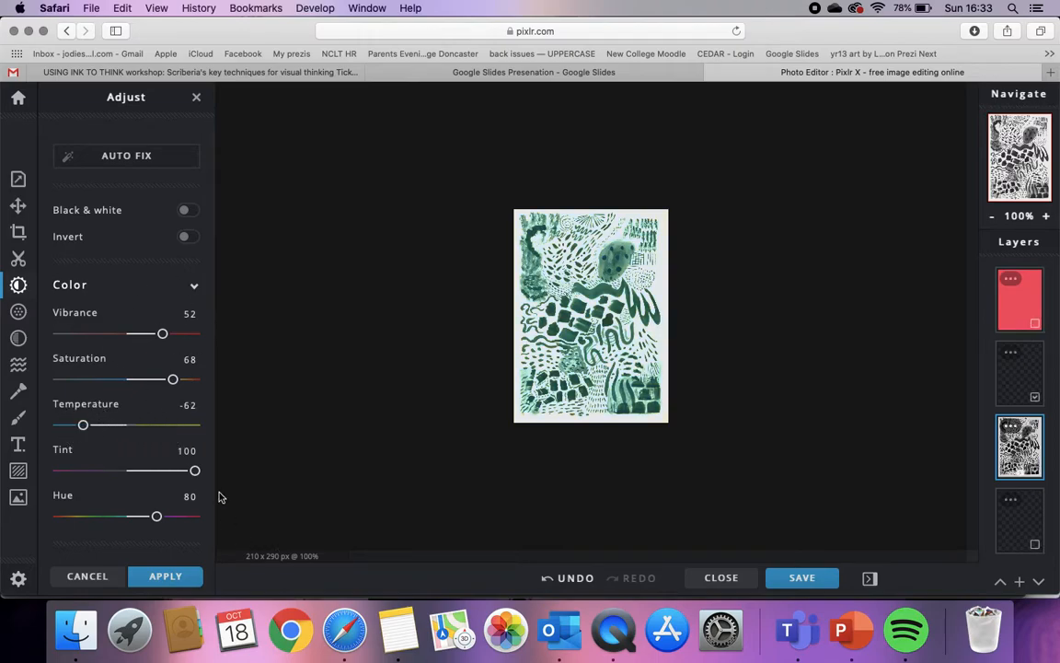
left_click(166, 575)
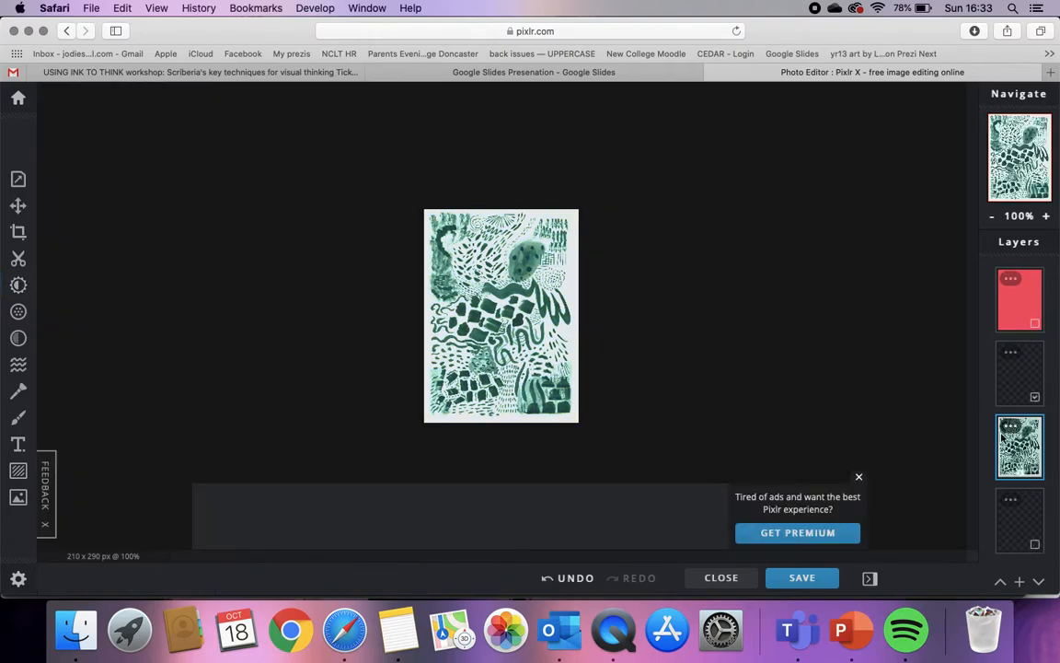
Move the green ink drawing layer to the top of the layer stack, above the pinkish-red square.
left_click(1025, 310)
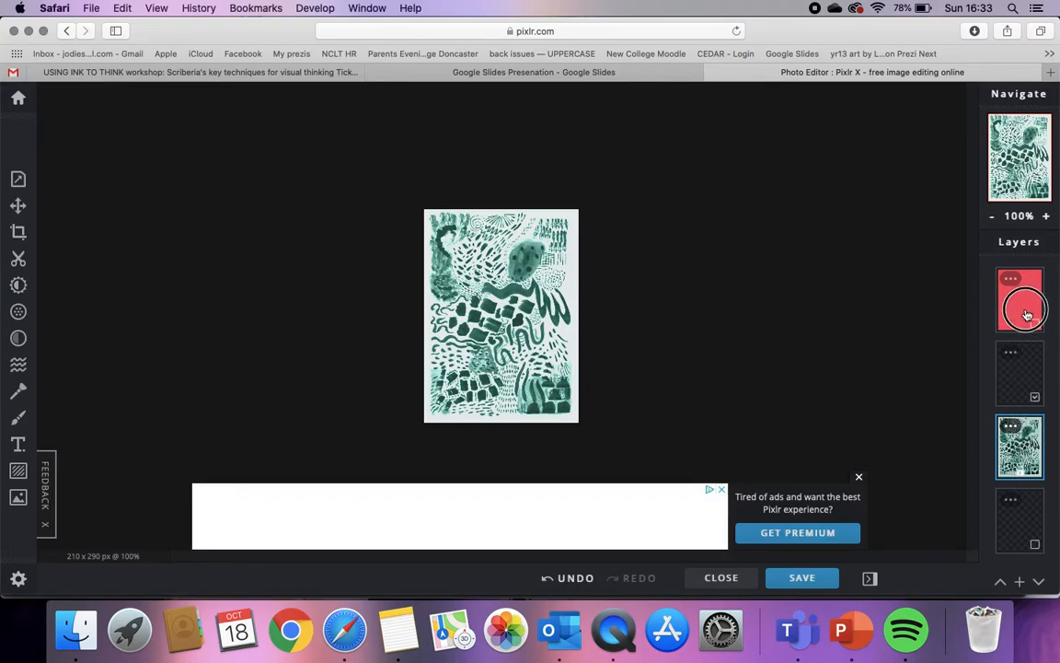
left_click(1016, 381)
left_click(1017, 425)
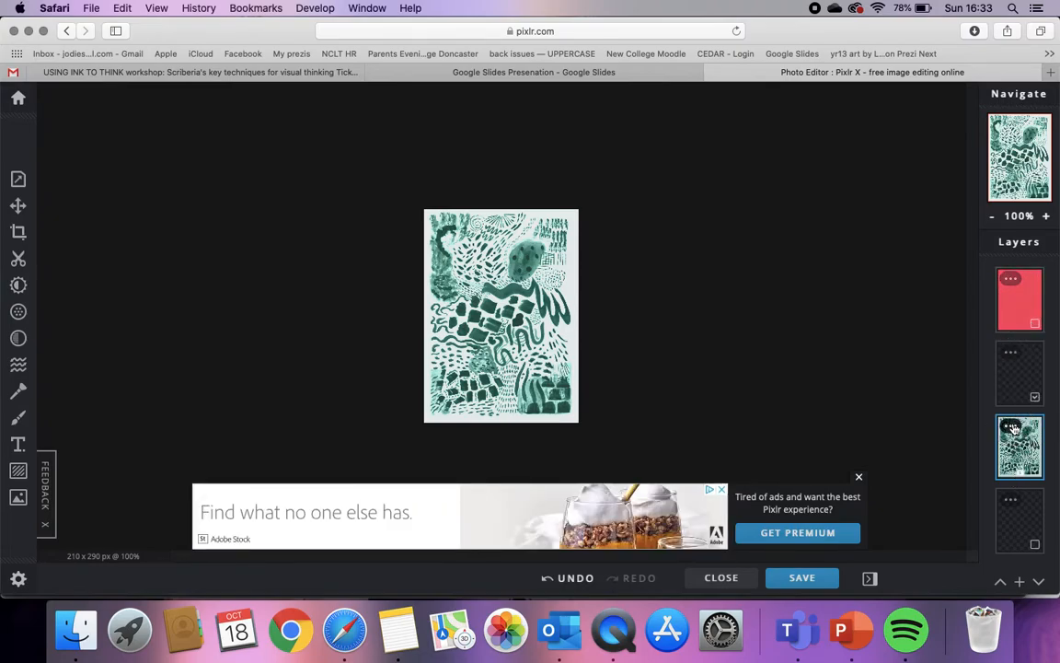
left_click(1020, 426)
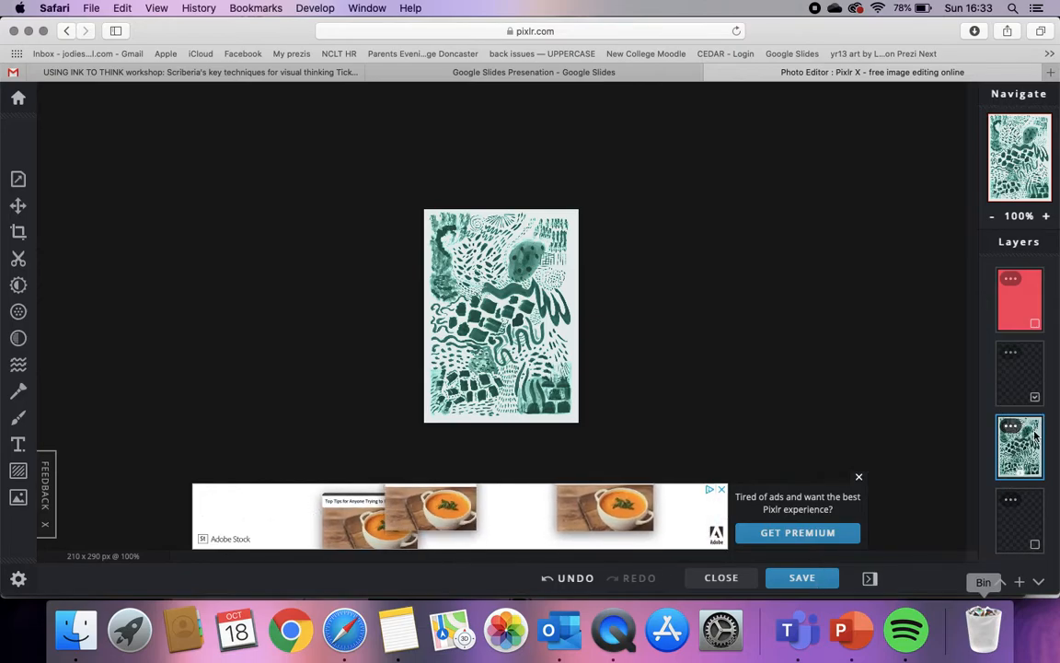
left_click(1001, 582)
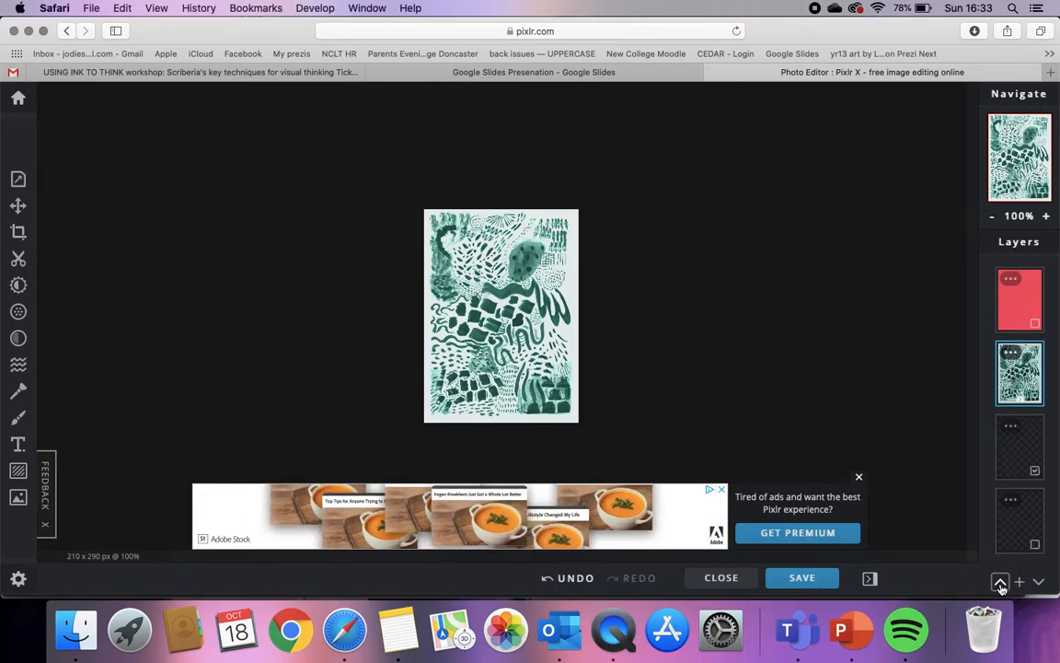
left_click(1001, 584)
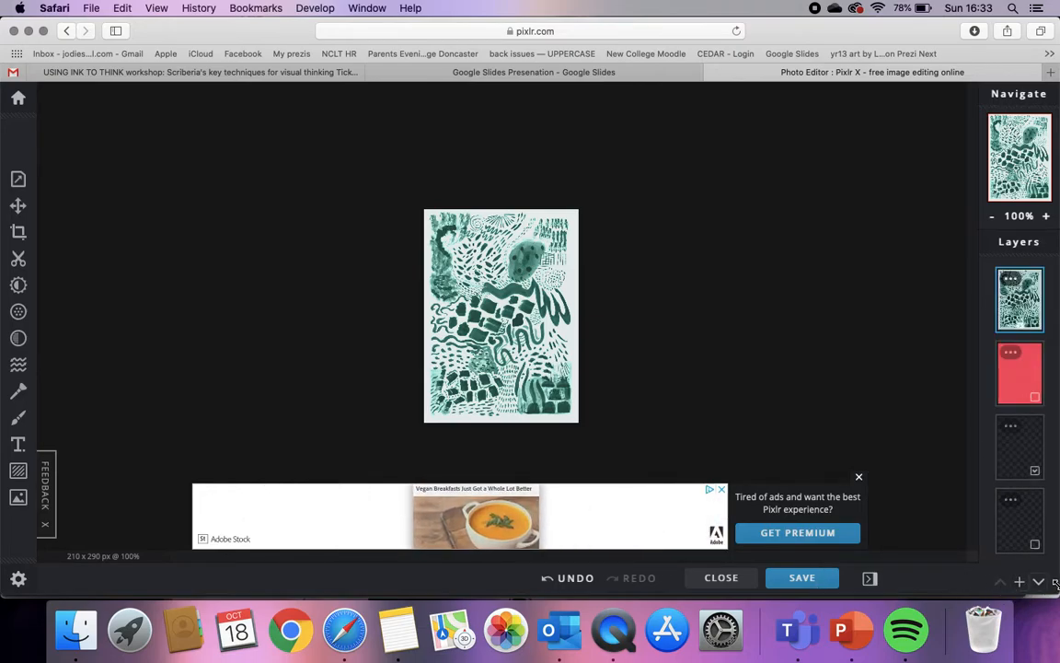
Show the pinkish-red square layer, try Hard-light on the drawing above it, and set the drawing's blend mode to Screen.
left_click(1035, 398)
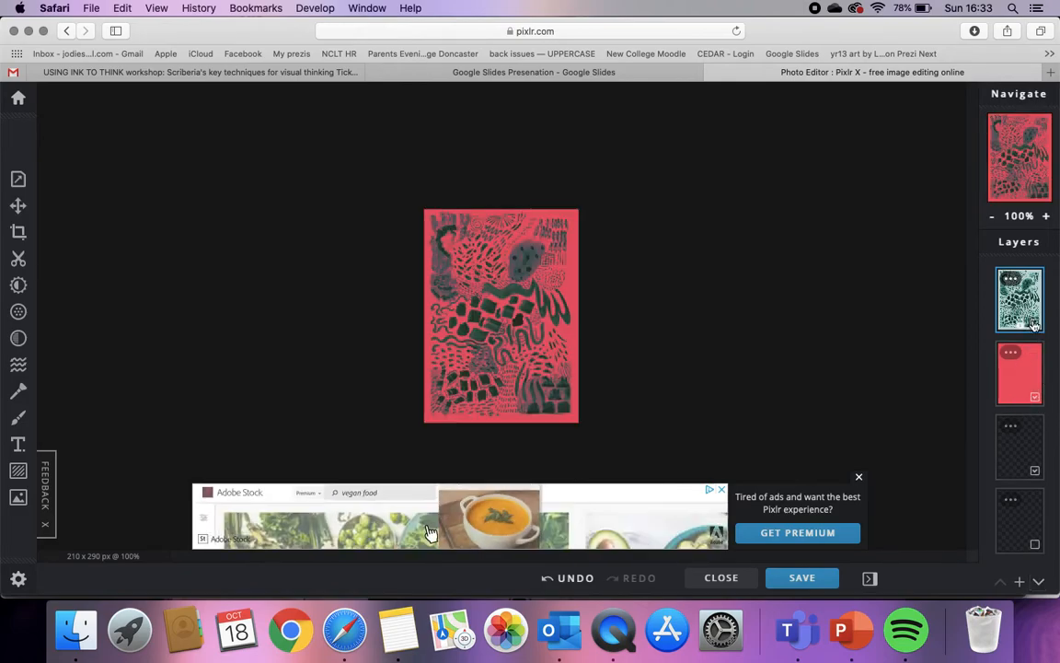
left_click(1010, 278)
left_click(907, 348)
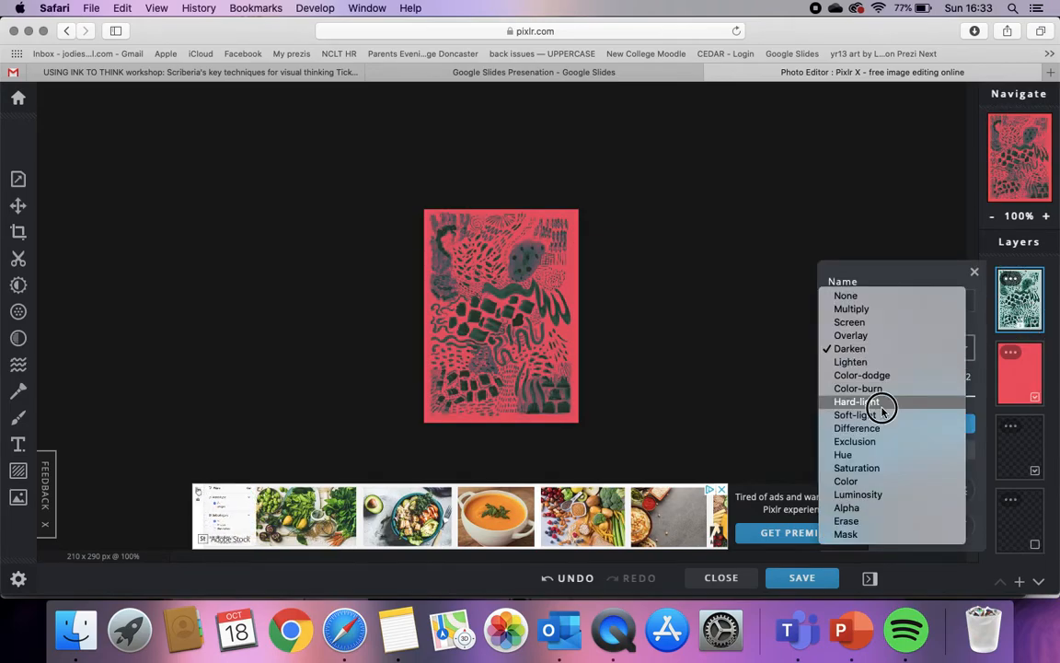
left_click(883, 406)
left_click(952, 348)
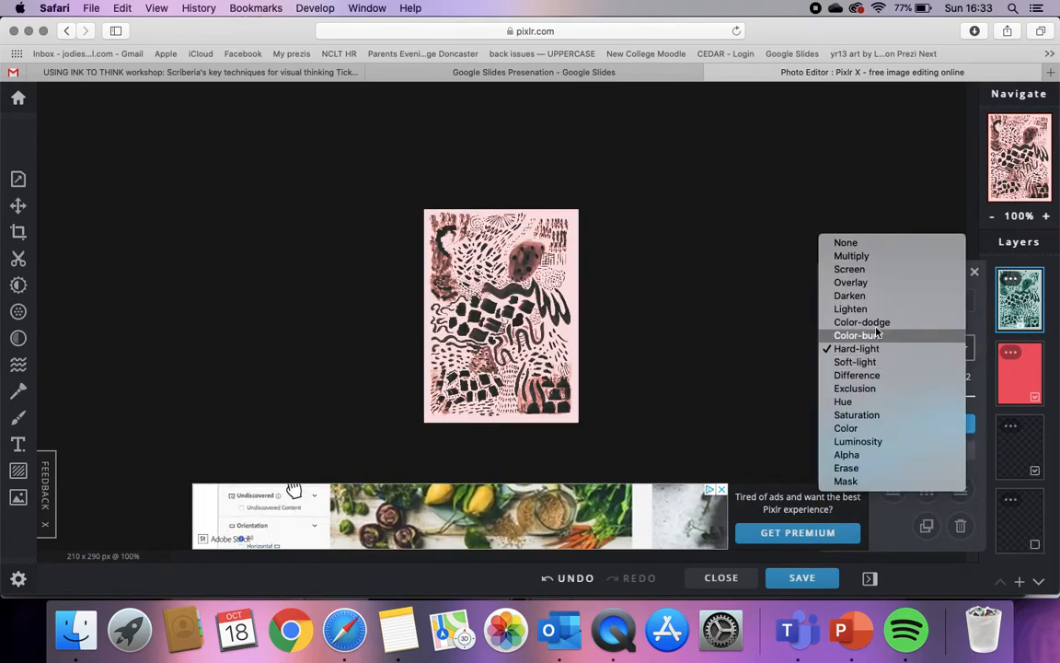
left_click(889, 269)
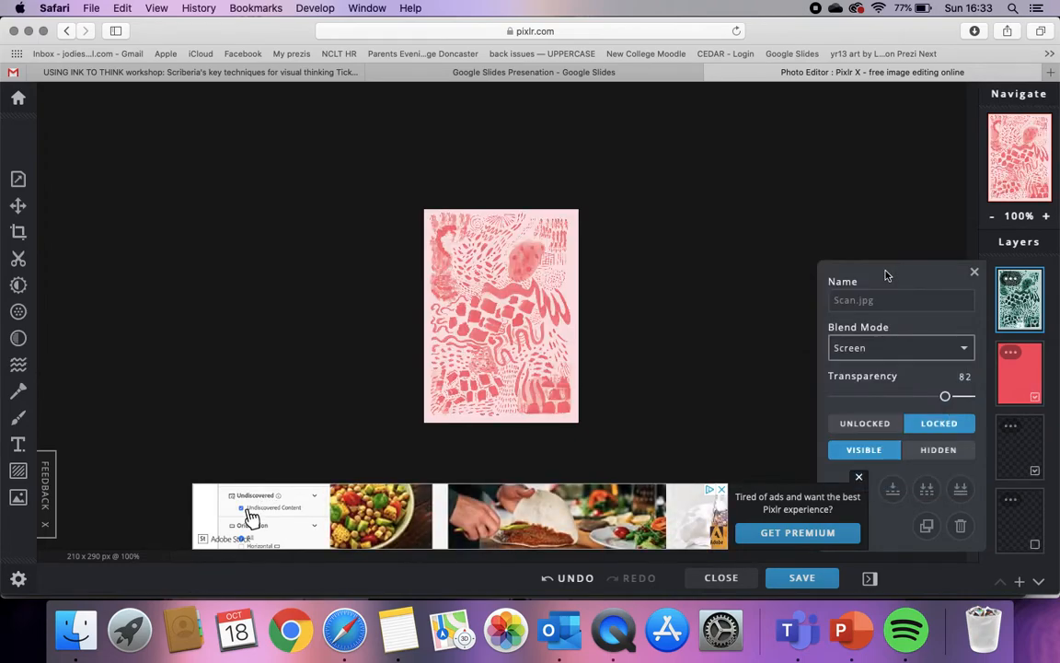
left_click(974, 276)
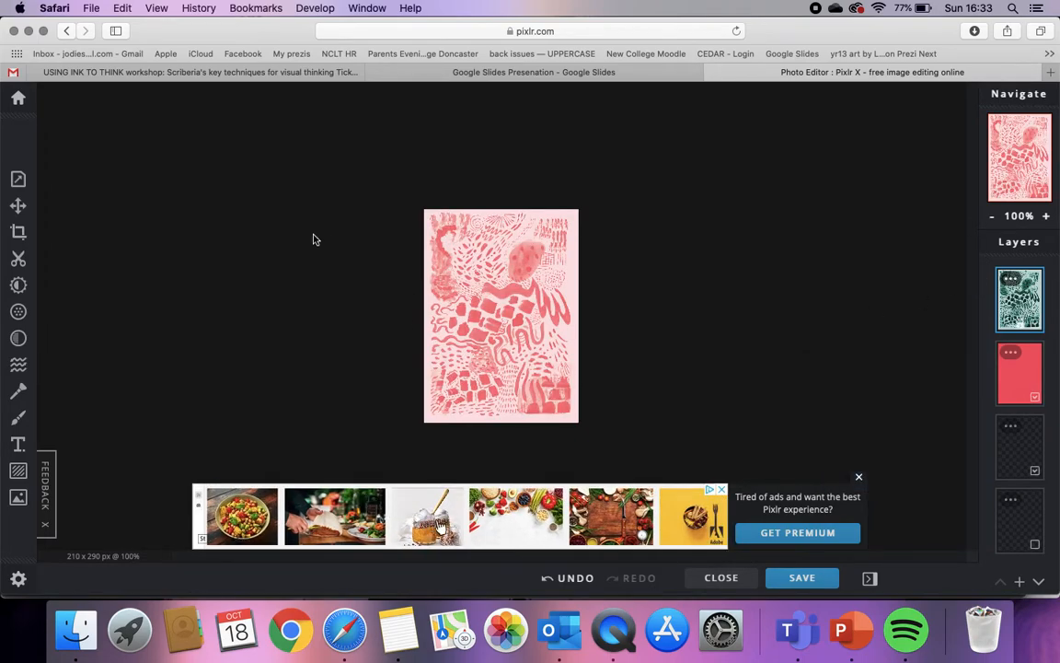
Try removing the drawing's pale background with the magic wand cutout at tolerance 32, and undo the removal.
left_click(17, 258)
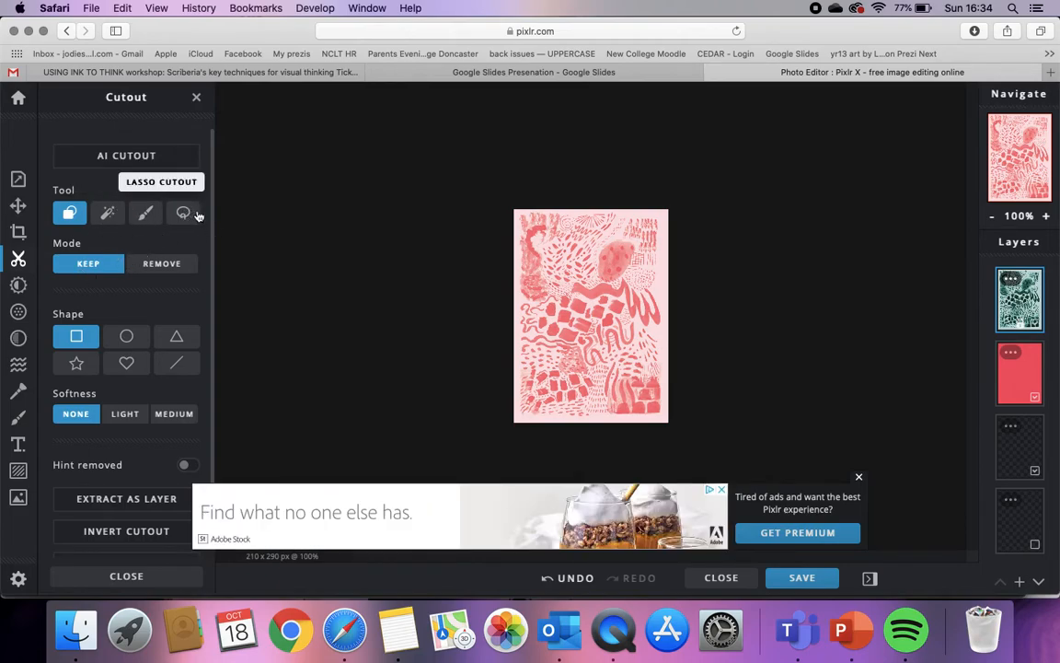
scroll(119, 400, "down", 2)
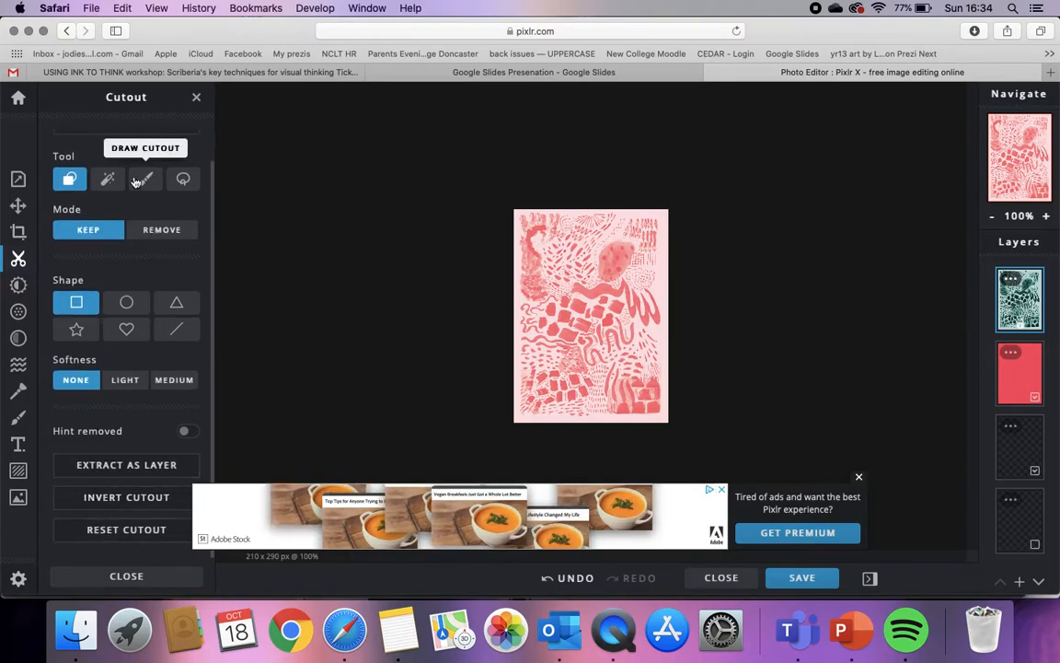
left_click(107, 180)
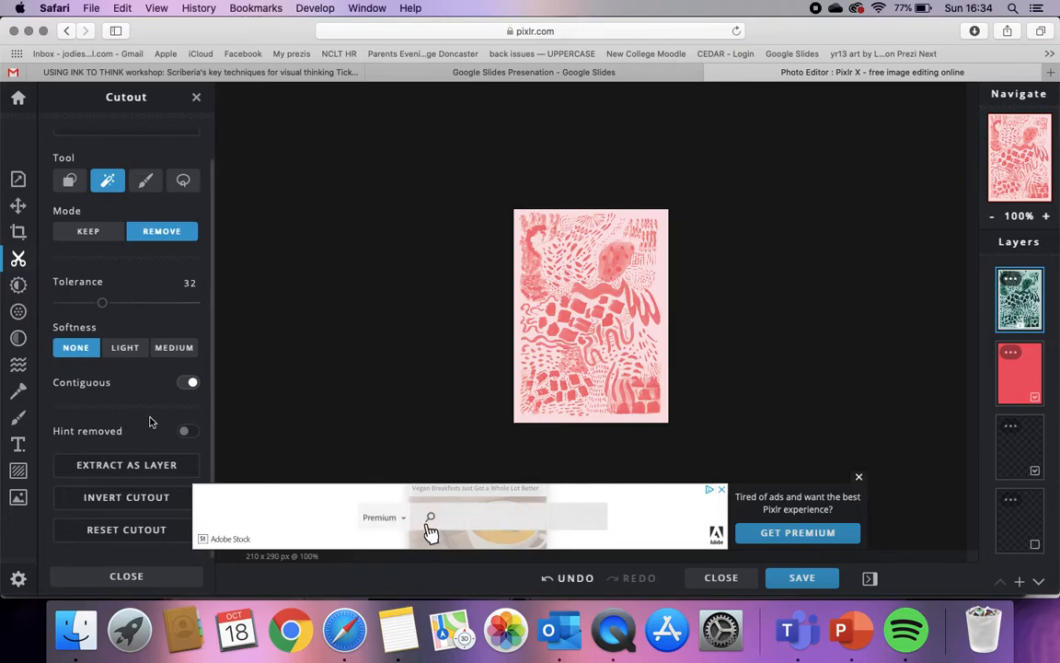
left_click(191, 382)
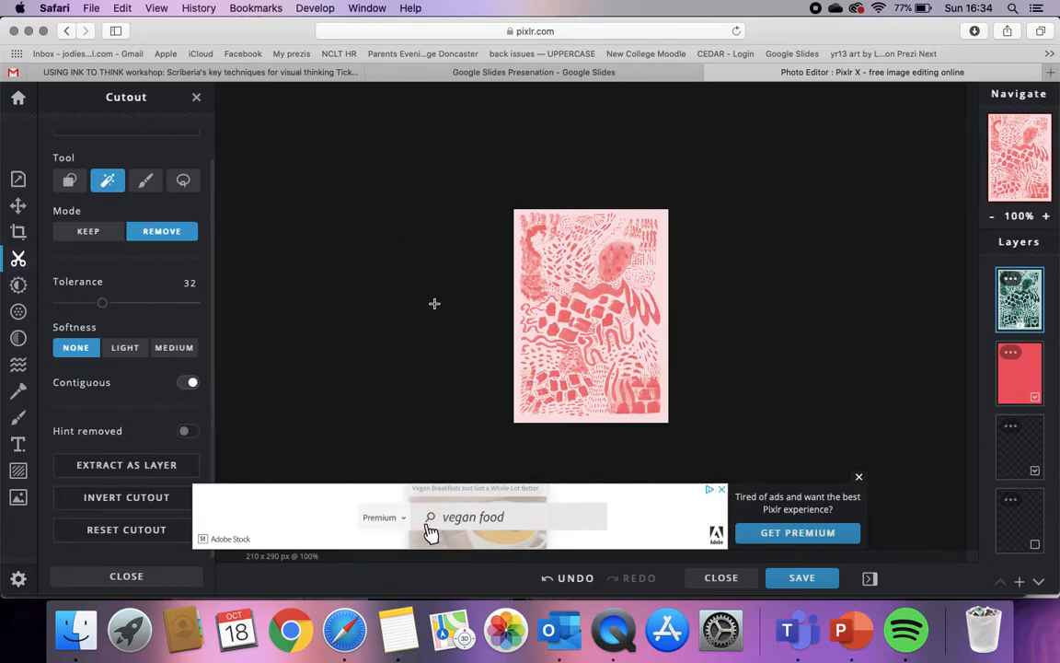
left_click(663, 213)
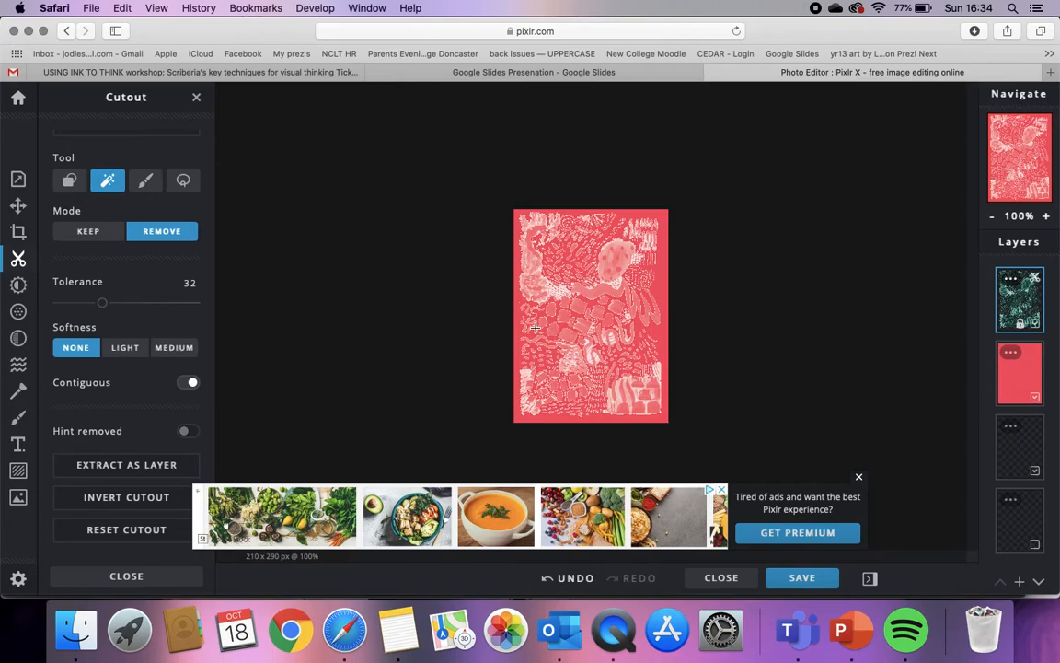
key("super+z")
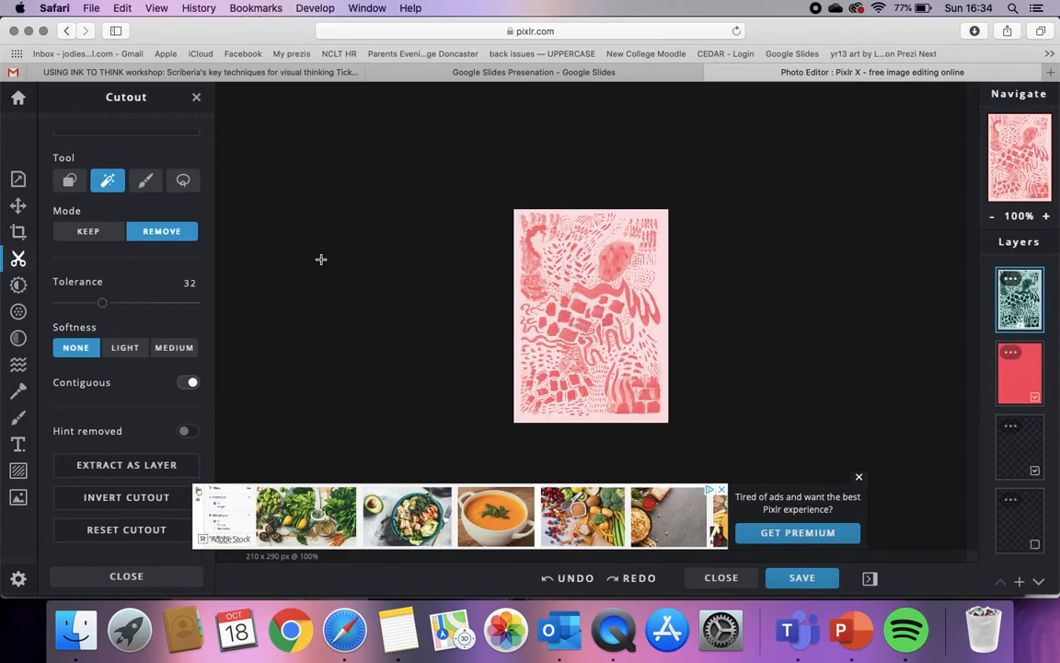
Keep only the upper strip of the drawing with a rectangular shape cutout and extract it as a new layer.
left_click(183, 180)
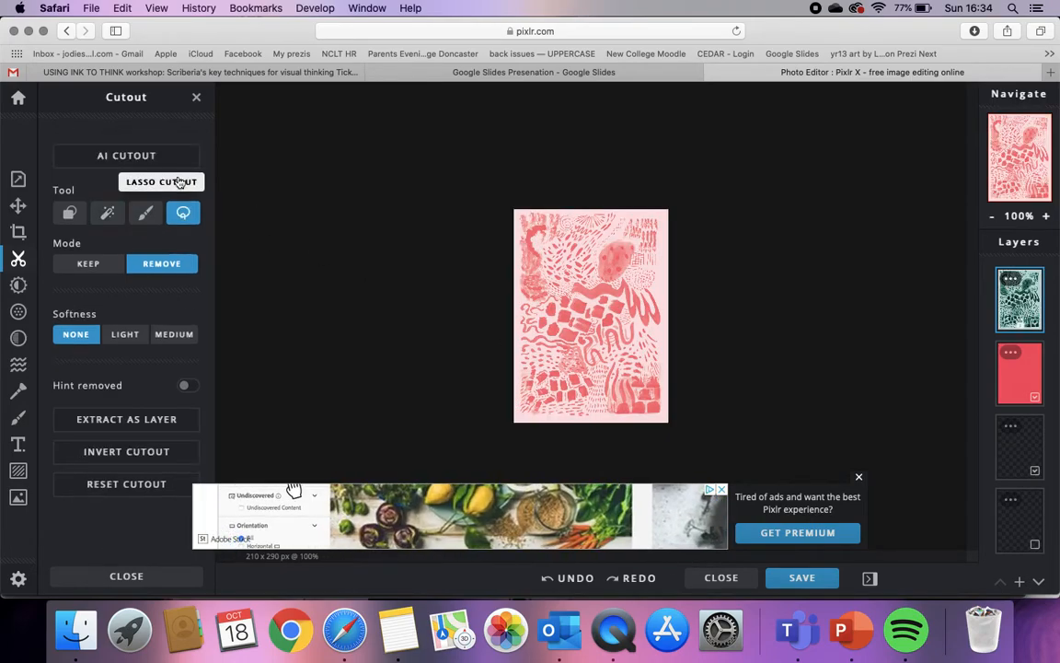
left_click(69, 213)
left_click_drag(512, 212, 664, 287)
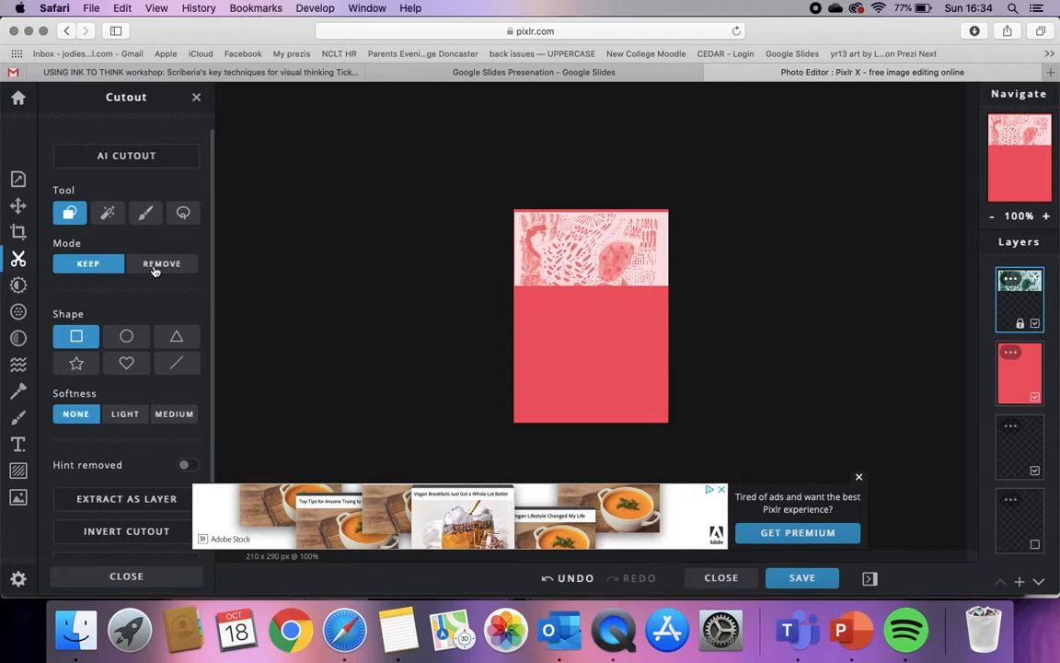
scroll(101, 405, "down", 2)
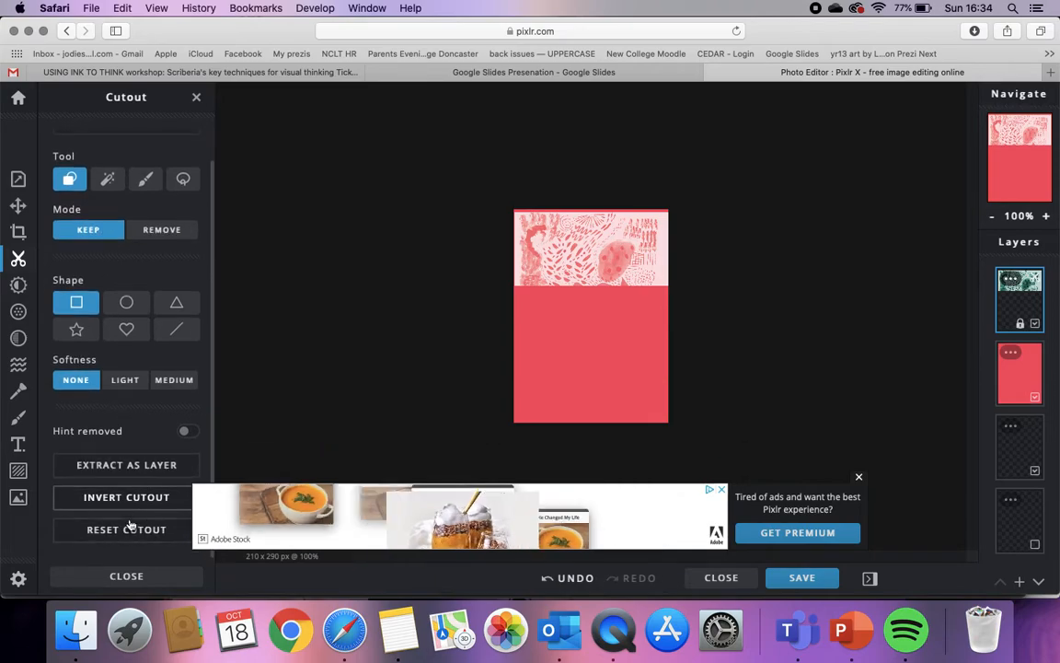
left_click(129, 466)
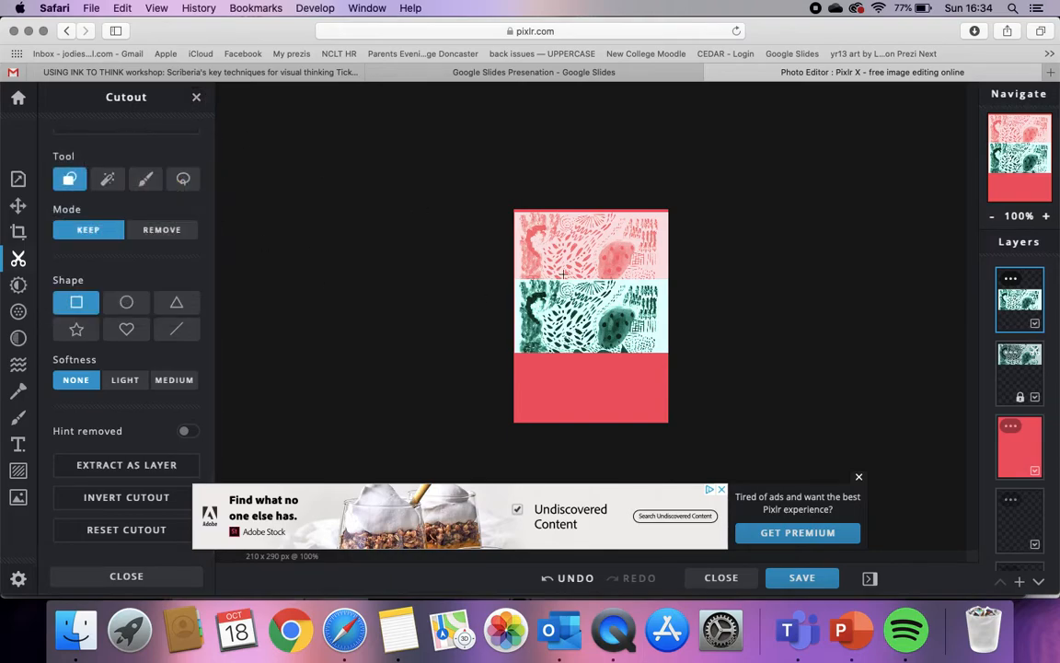
Look through the available Filter, Effect, Liquify, Add element, Crop, Cutout and Adjust options without applying any changes.
left_click(18, 285)
left_click(18, 261)
left_click(18, 311)
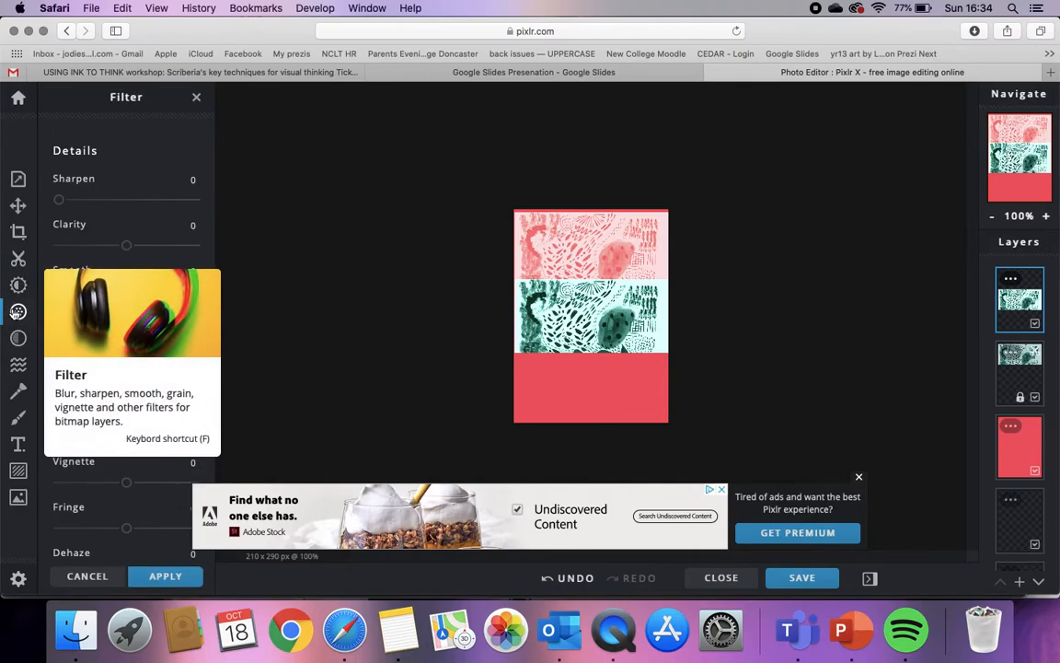
scroll(107, 339, "down", 6)
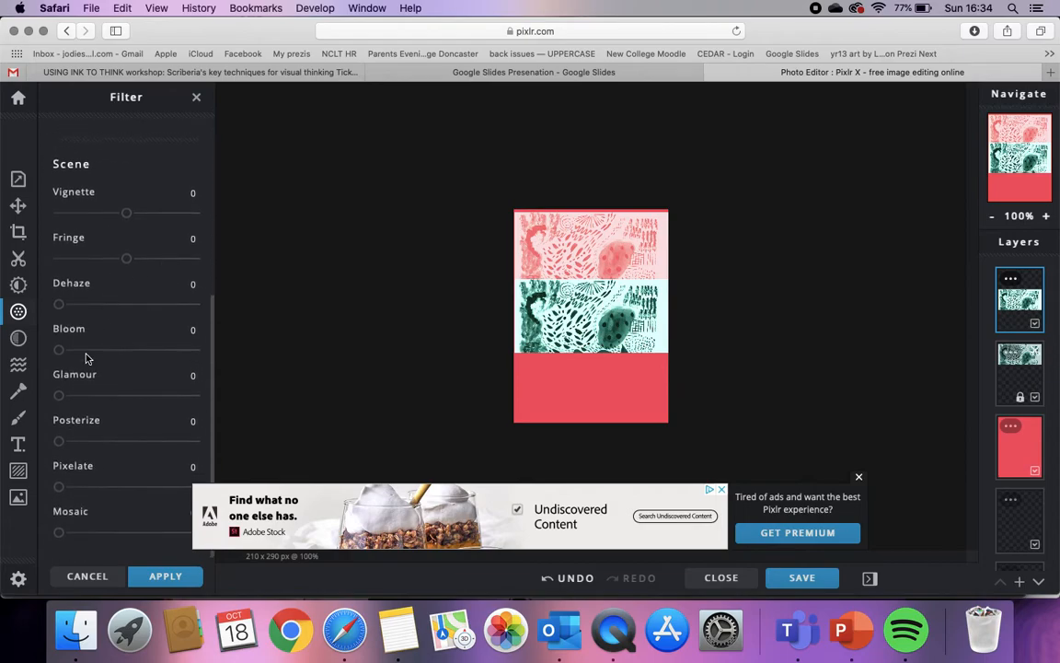
left_click(18, 340)
scroll(184, 275, "down", 2)
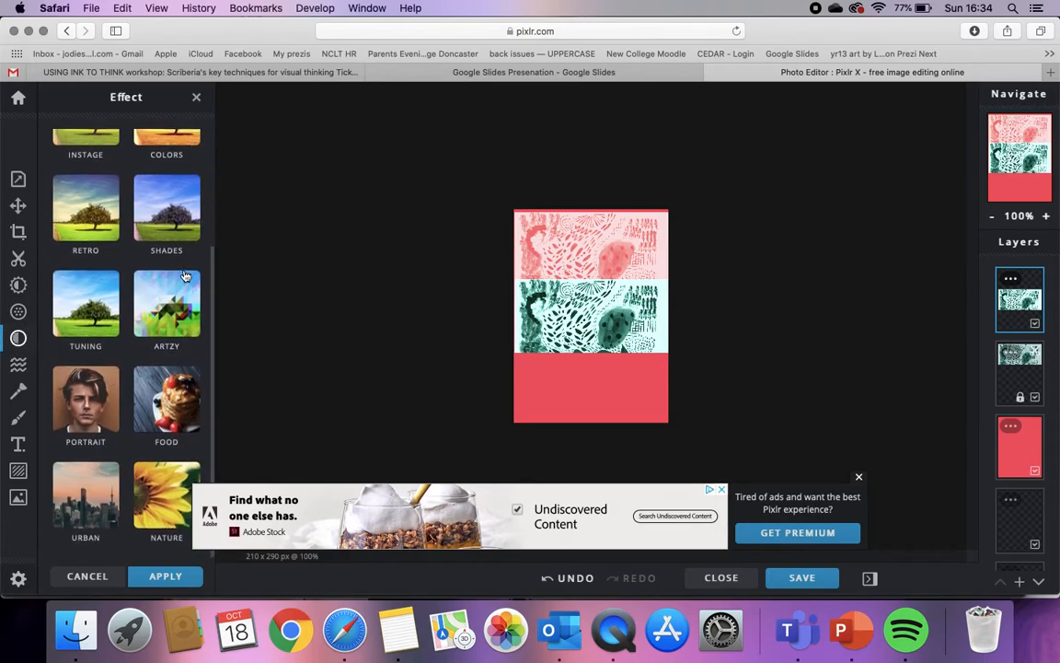
left_click(21, 368)
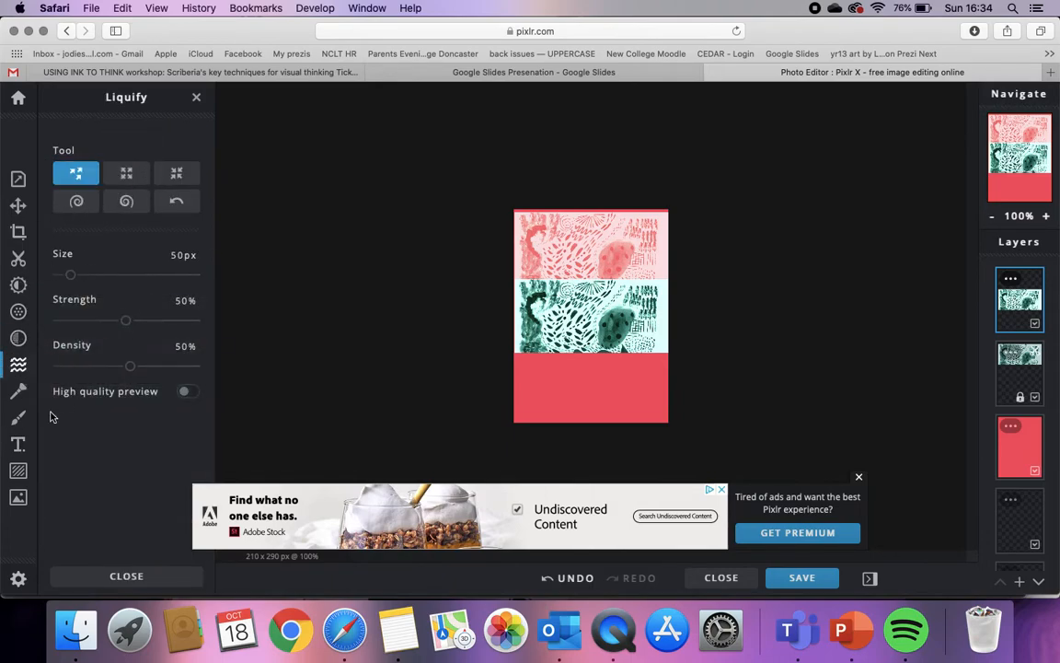
left_click(17, 470)
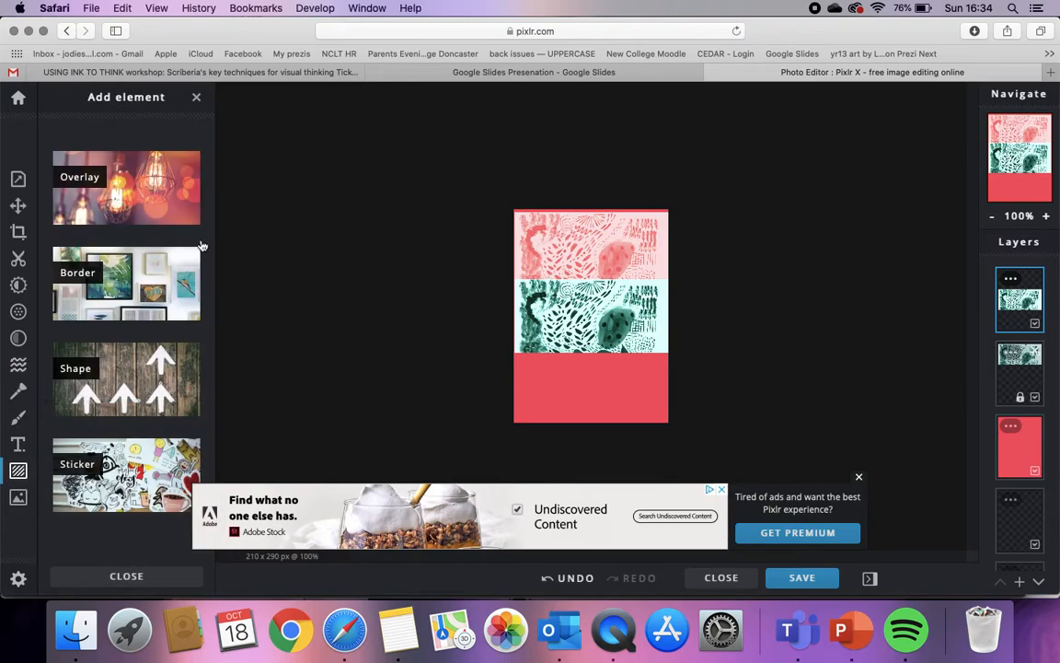
left_click(17, 205)
left_click(22, 234)
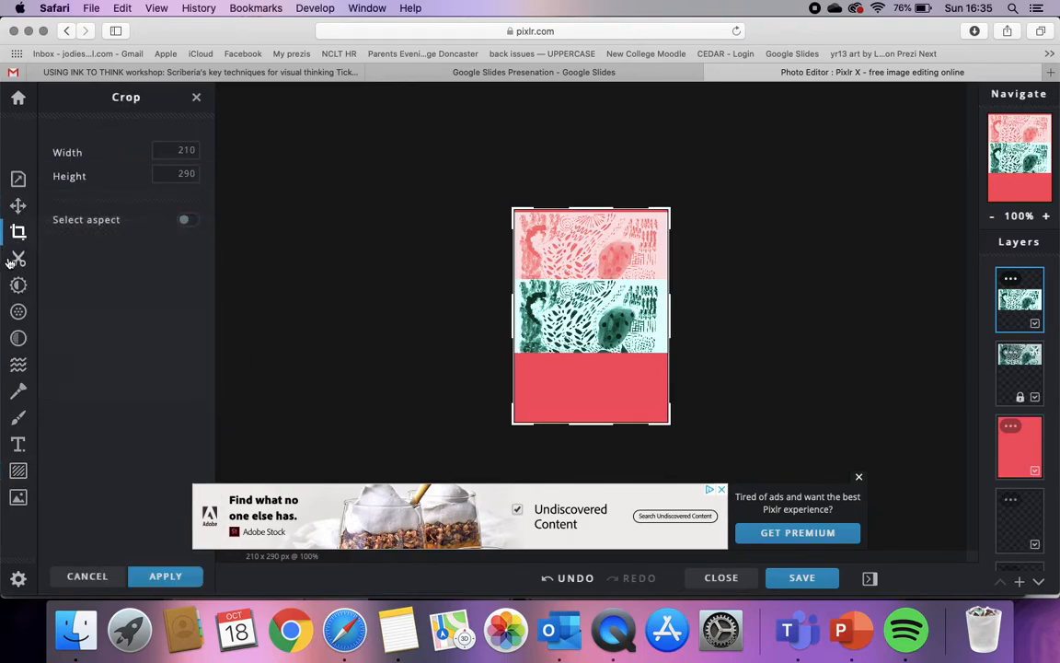
left_click(20, 258)
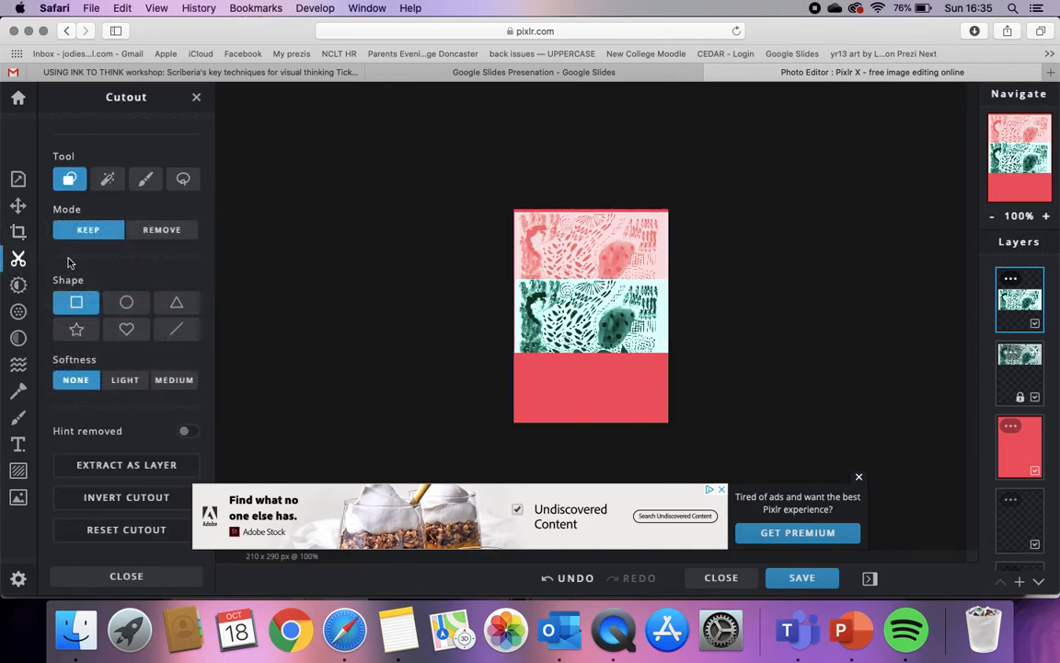
left_click(17, 285)
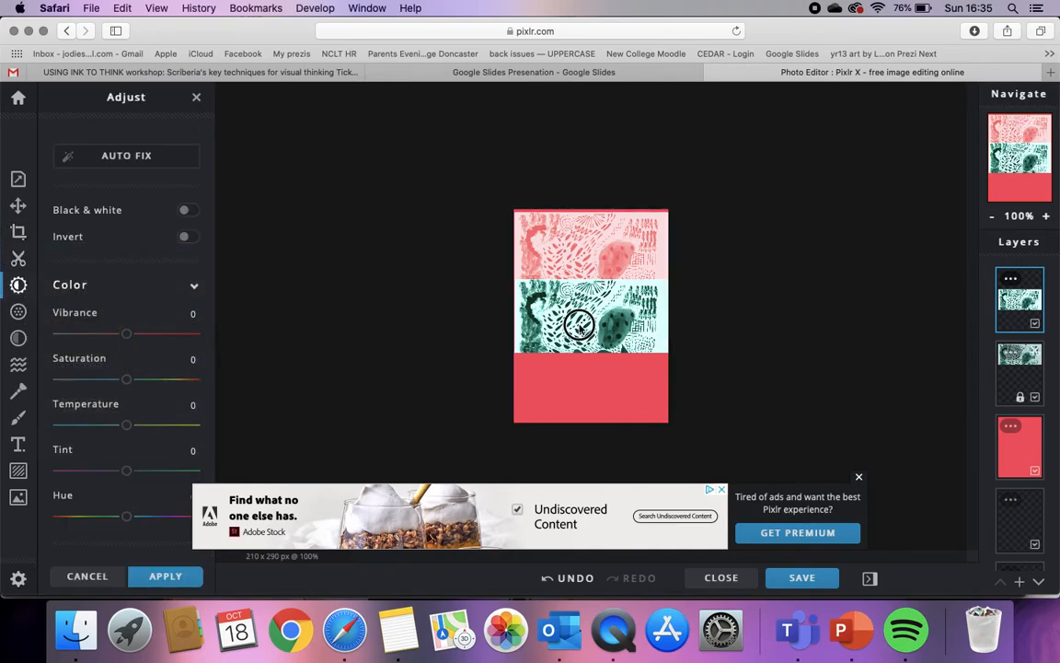
Close the Adjust settings and dismiss the advertisement banner to clear the workspace.
left_click(196, 97)
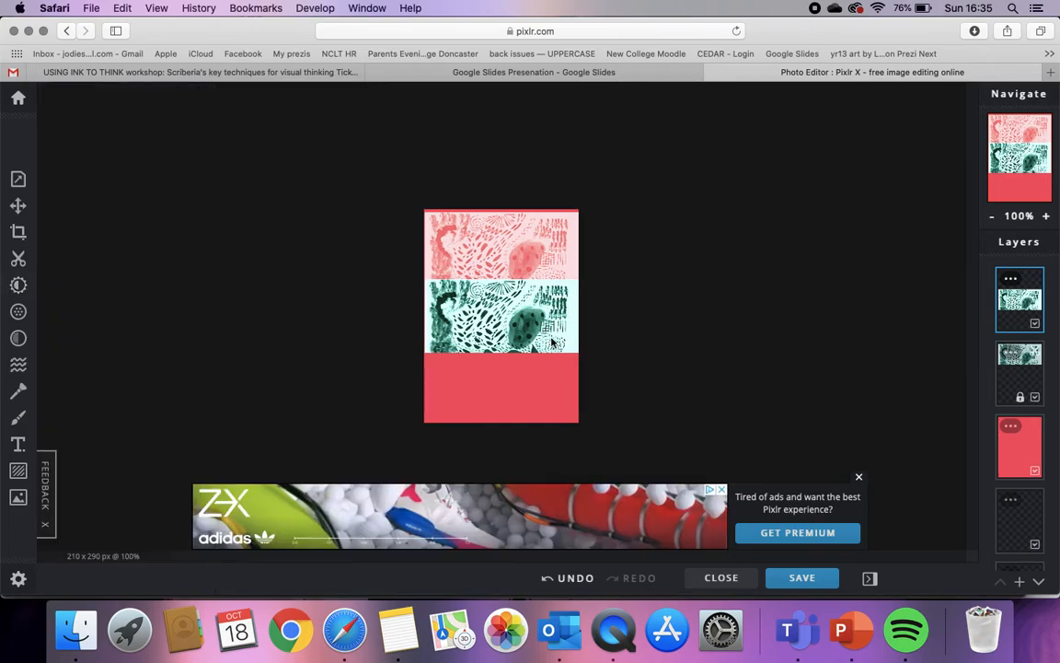
left_click(858, 478)
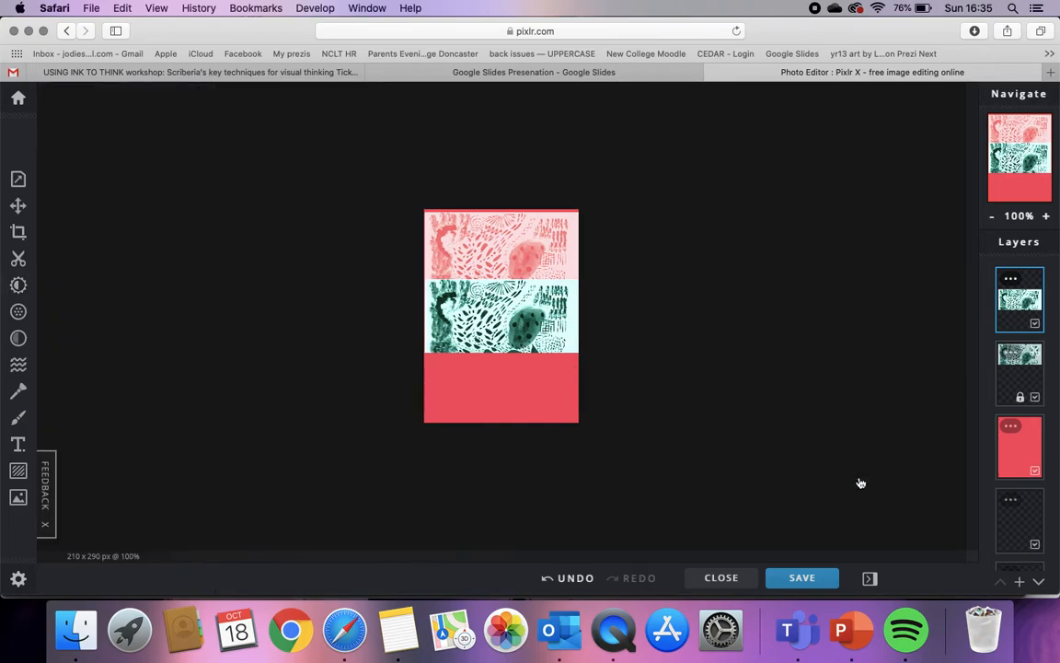